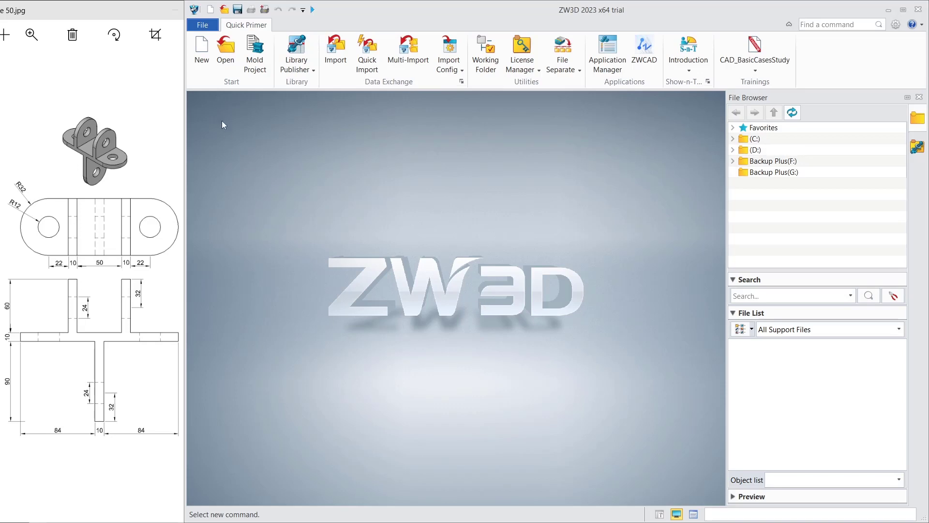
Create a new standard part file named Part001.
left_click(202, 50)
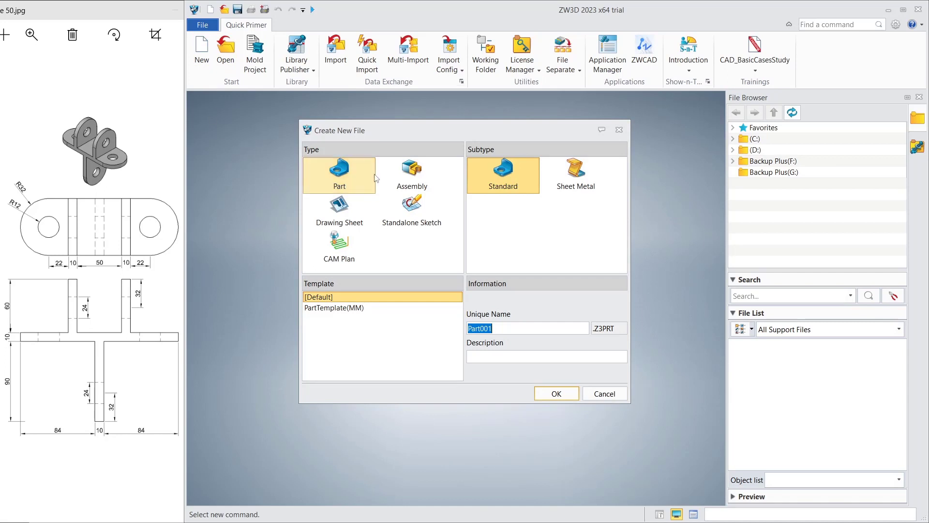
left_click(339, 183)
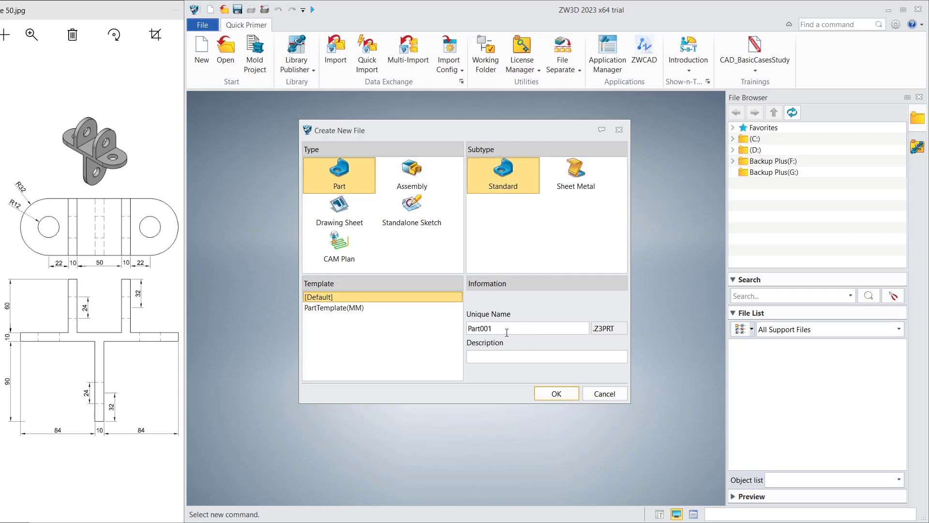
left_click_drag(507, 333, 472, 329)
left_click(557, 394)
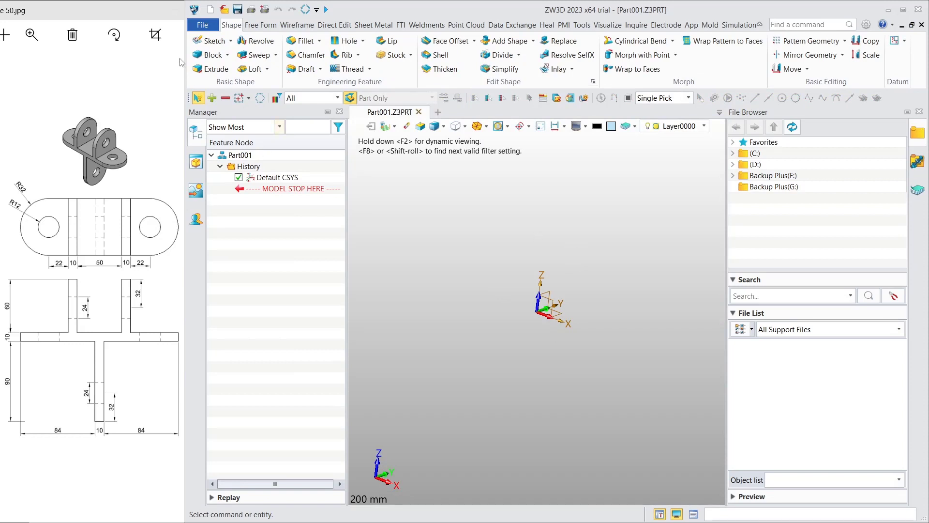
Start a new sketch on the XZ plane.
left_click(215, 41)
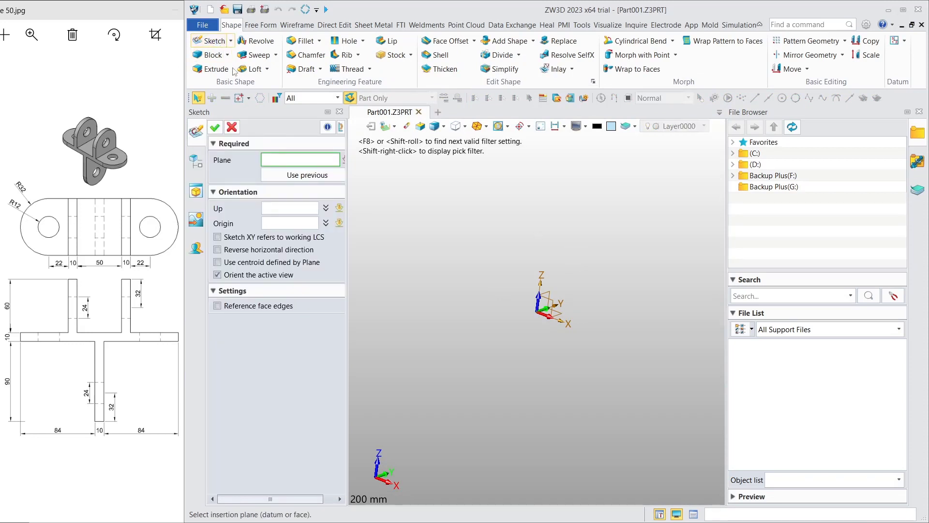
left_click(553, 306)
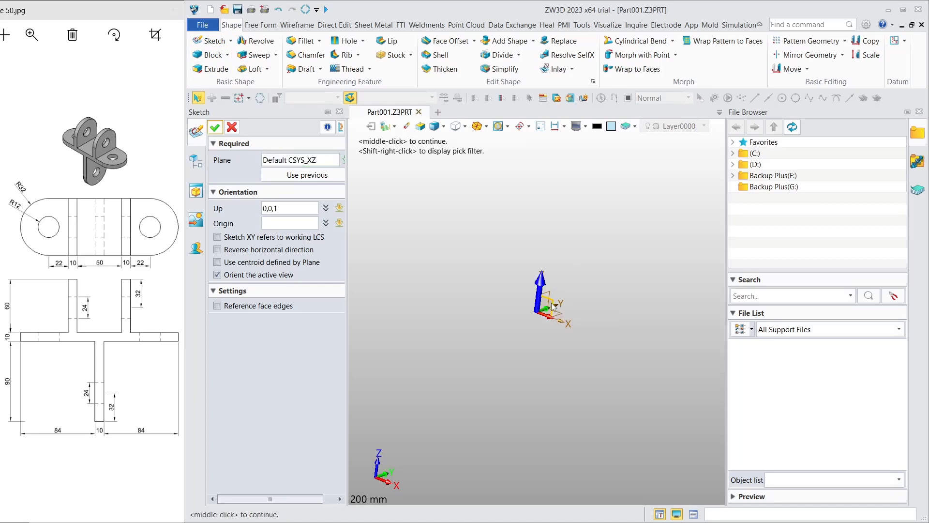
left_click(220, 130)
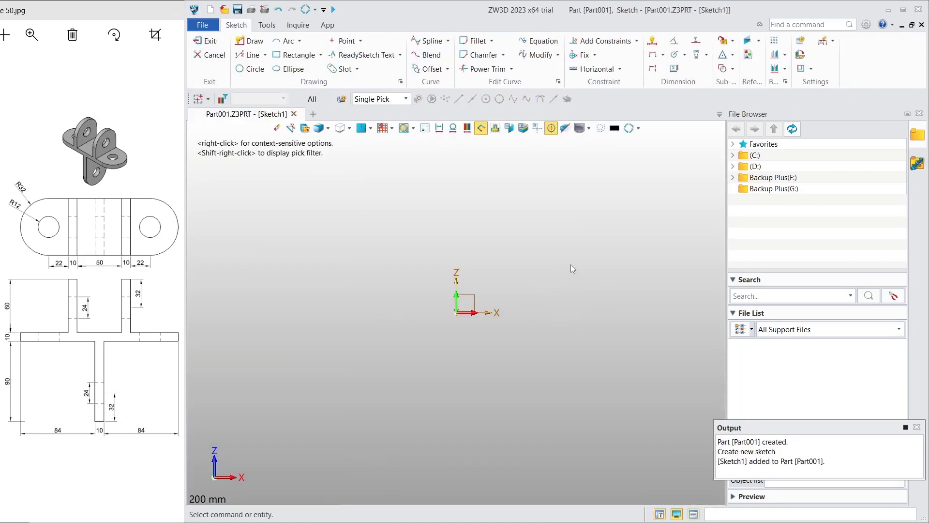
Draw a line chain from the origin up the stem, across the crossbar and around the left lug.
left_click(249, 41)
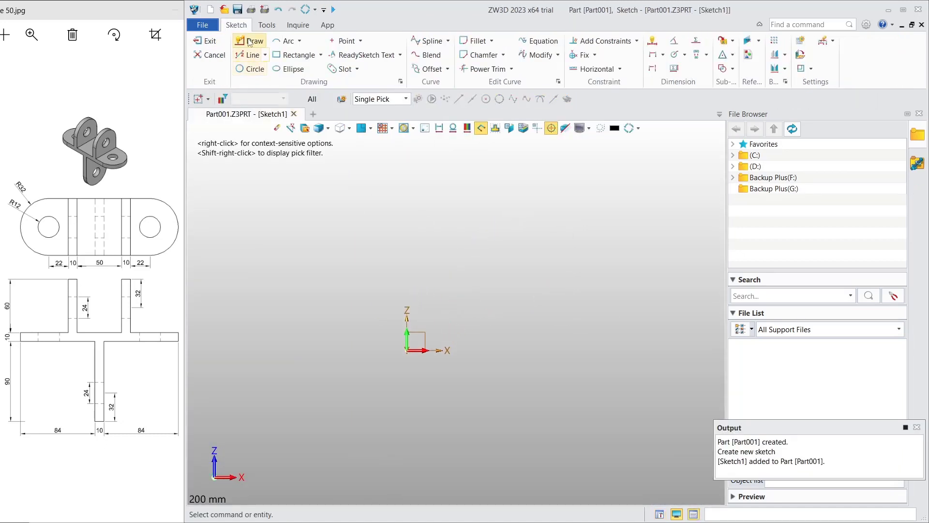
middle_click_drag(419, 206, 452, 257)
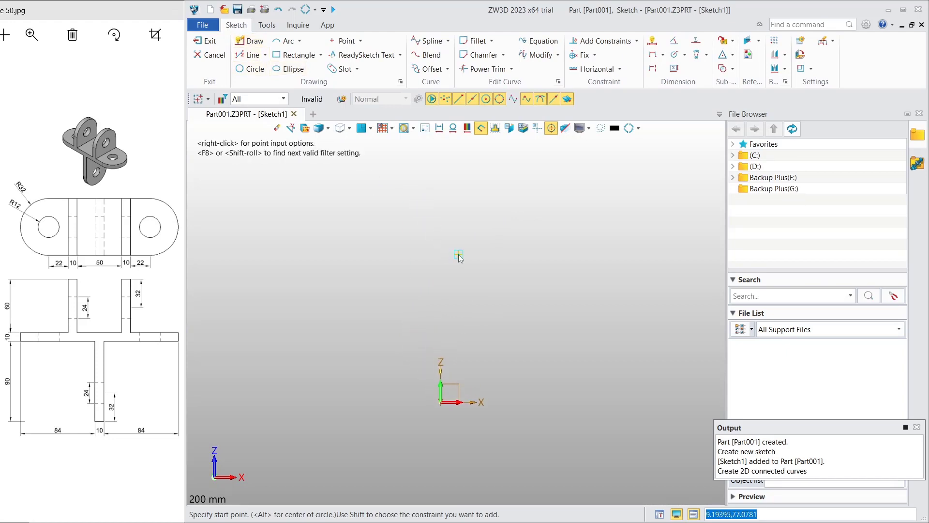
left_click(441, 403)
left_click(440, 289)
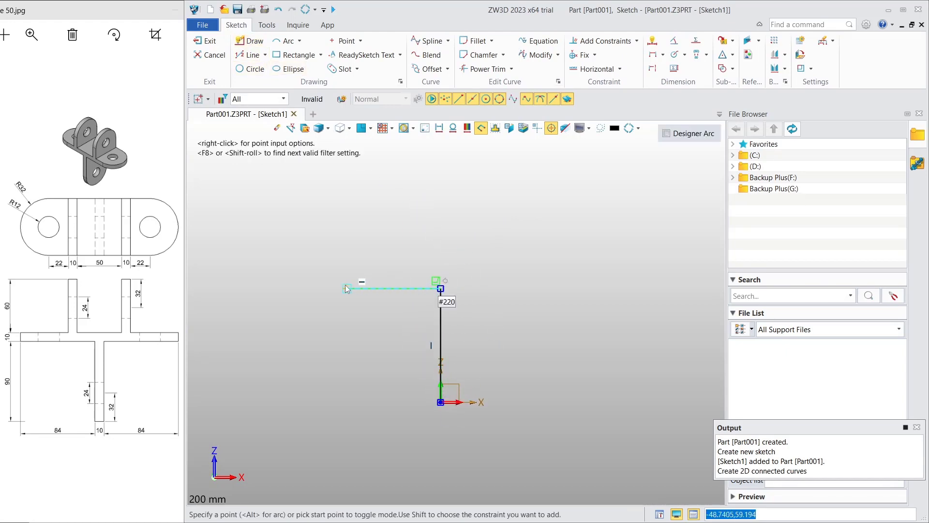
left_click(349, 287)
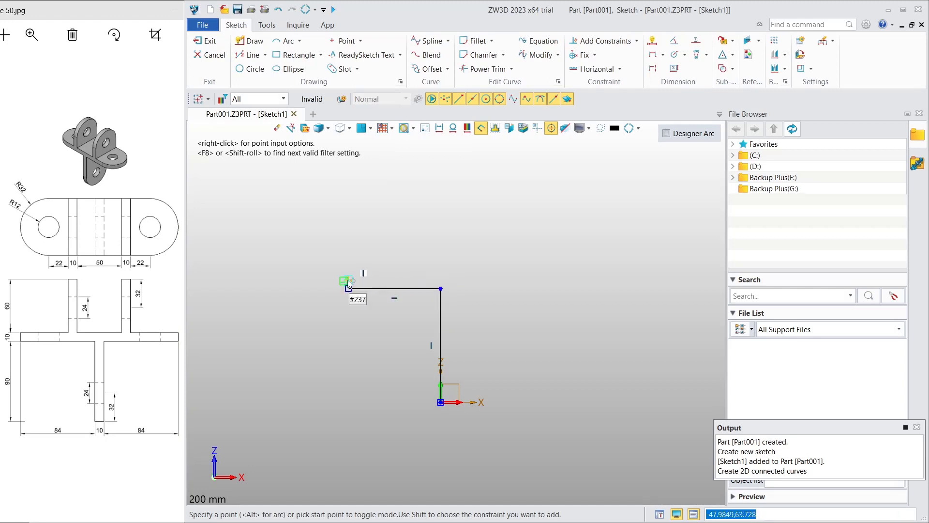
left_click(349, 277)
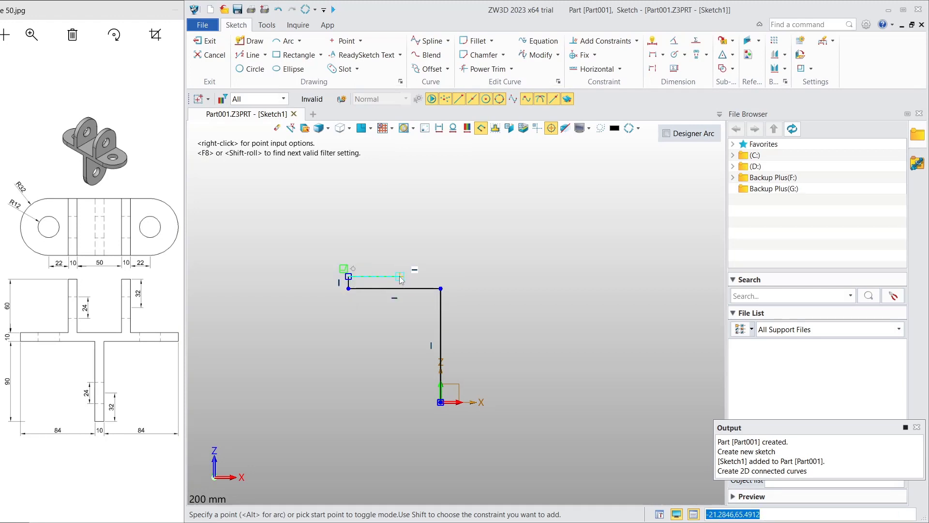
left_click(395, 276)
left_click(394, 192)
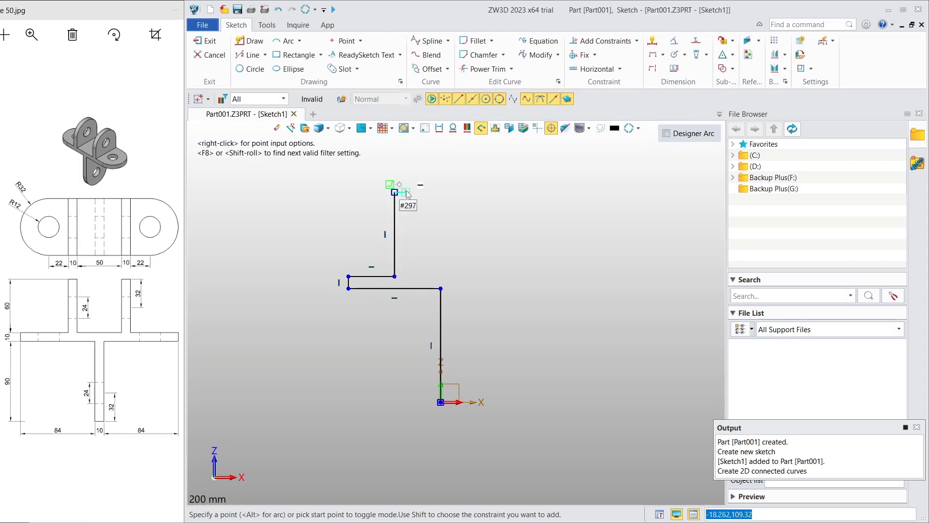
left_click(406, 192)
left_click(407, 276)
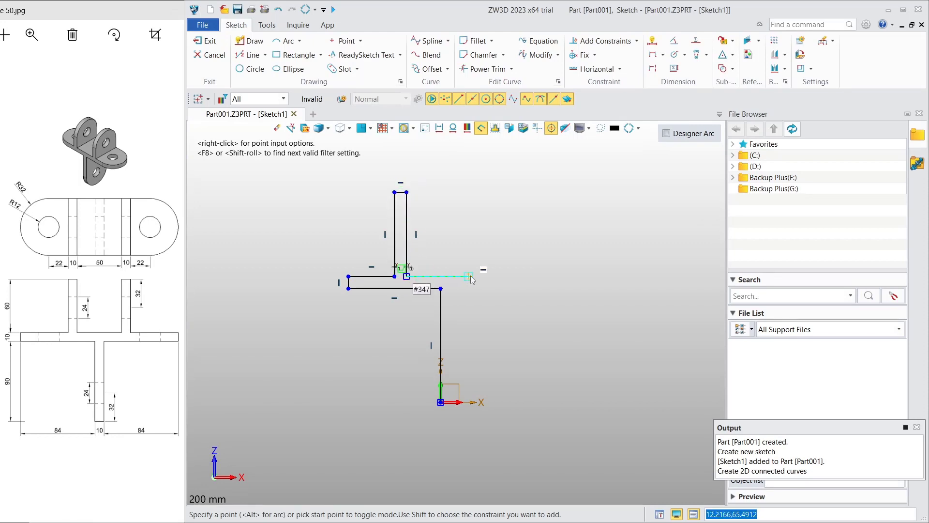
Continue the chain around the right lug and crossbar's right end, closing it at the origin.
left_click(480, 276)
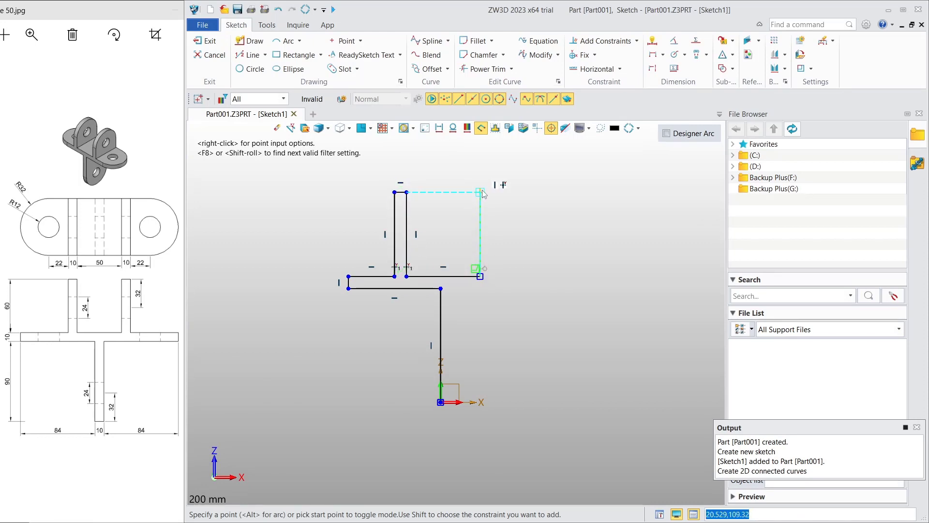
left_click(480, 192)
left_click(496, 192)
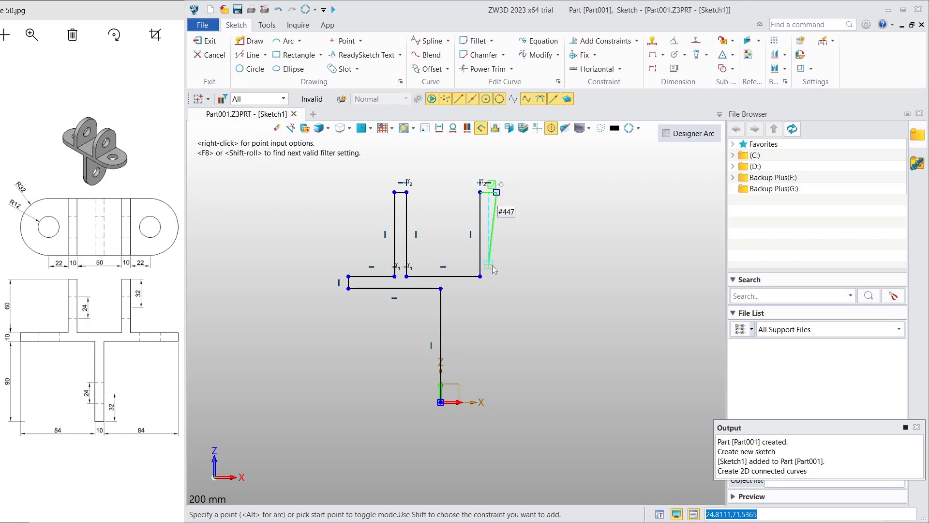
left_click(496, 277)
left_click(546, 277)
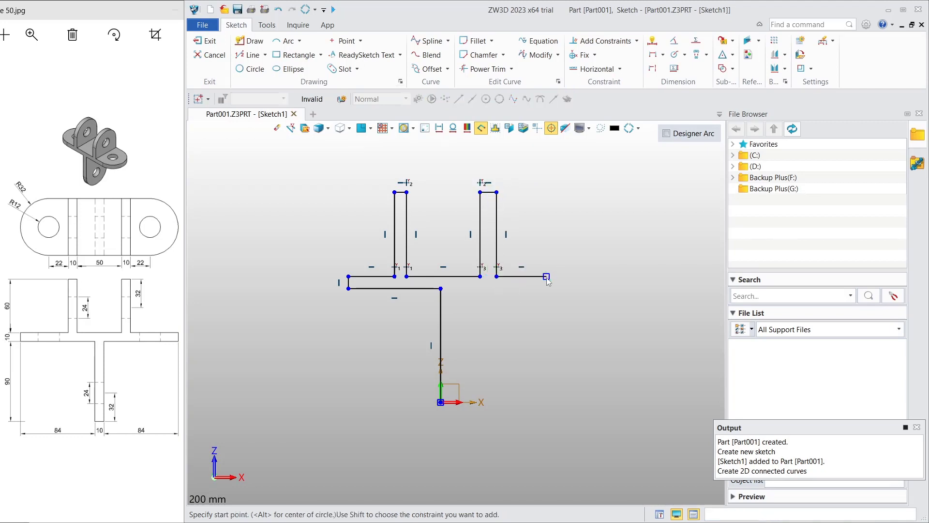
left_click(547, 288)
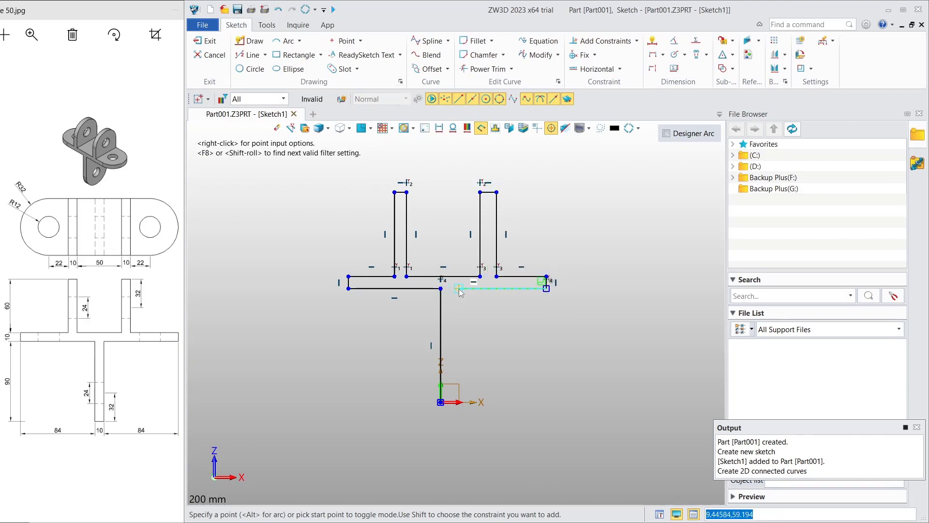
left_click(459, 288)
left_click(459, 402)
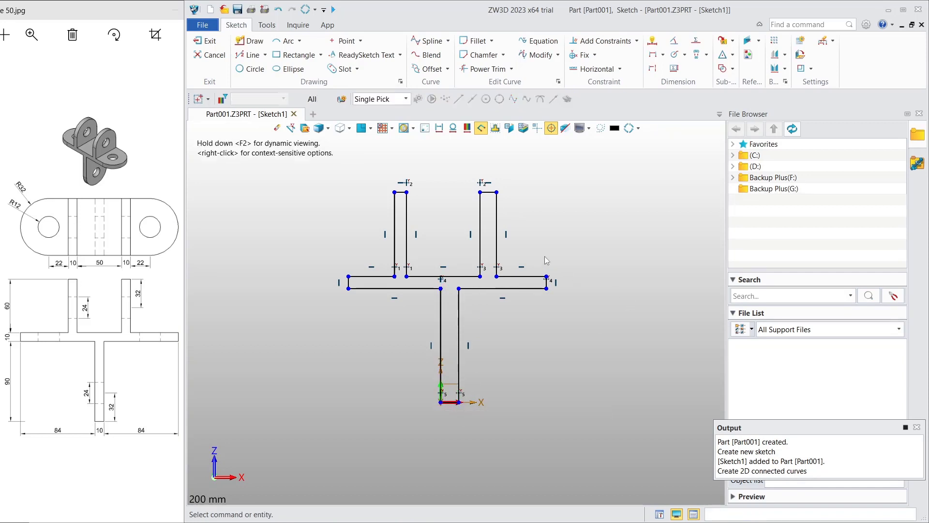
Dimension the crossbar's long edge as 84+10+84, giving a 178 mm width.
left_click(651, 45)
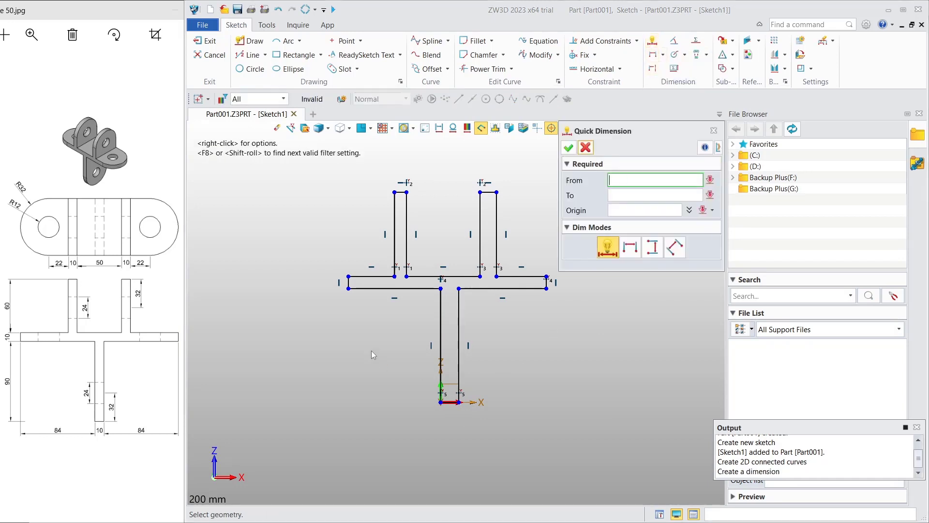
left_click(347, 292)
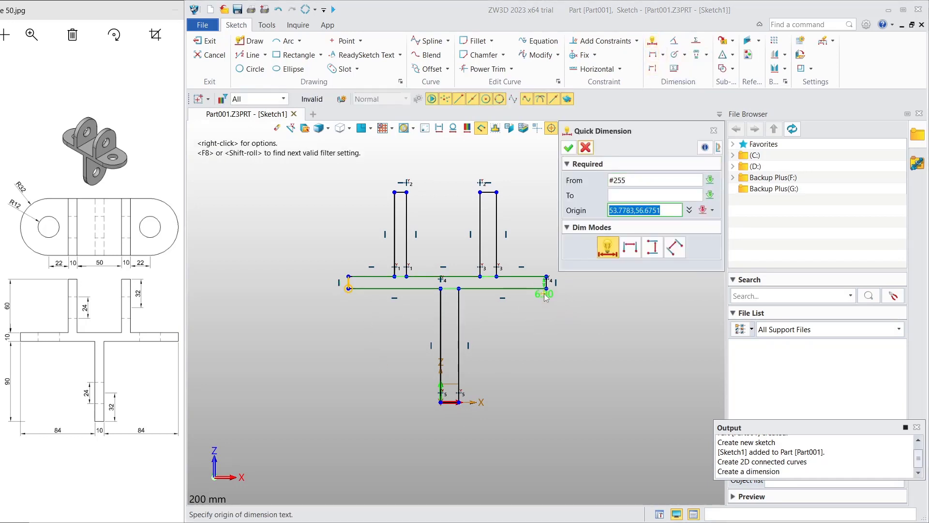
left_click(482, 449)
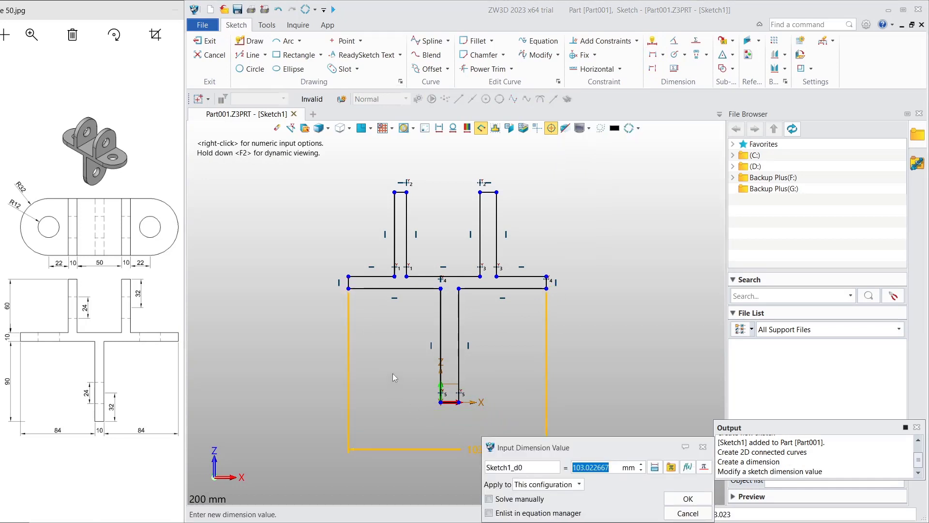
type("84")
type("+10+")
type("84")
key("Return")
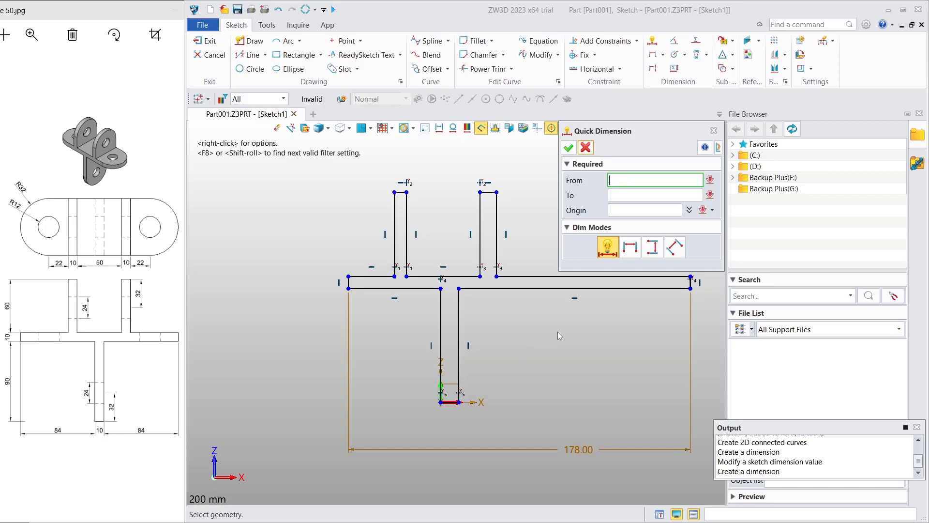
scroll(571, 331, "down", 2)
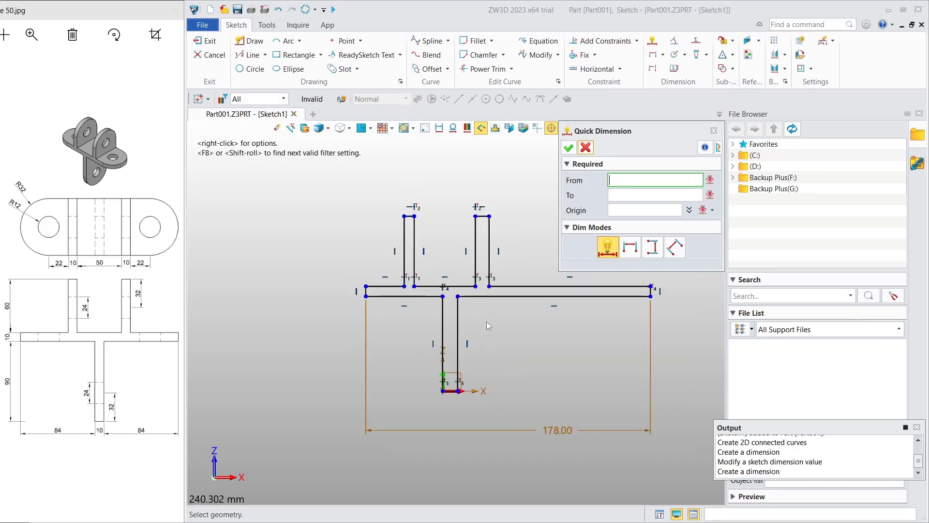
scroll(481, 341, "up", 1)
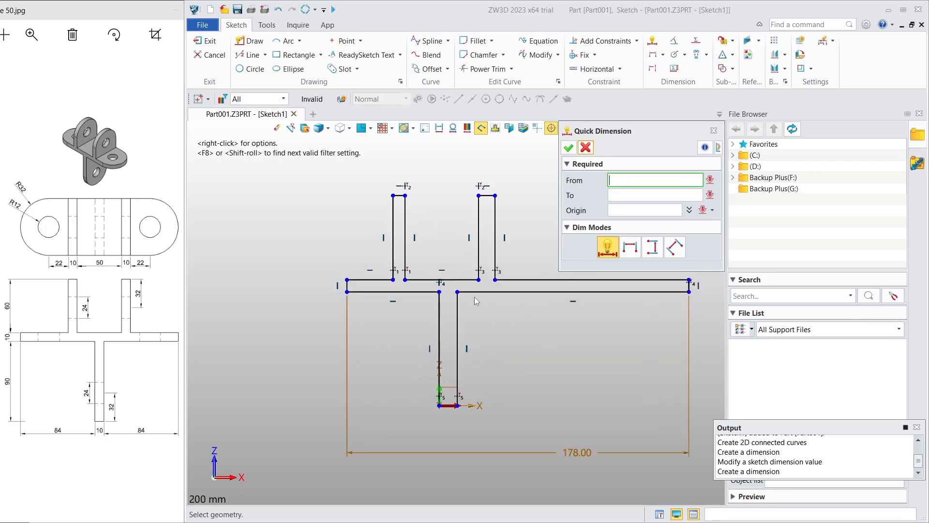
scroll(475, 297, "up", 1)
Dimension the stem width and the crossbar thickness at 10 mm each.
left_click(442, 427)
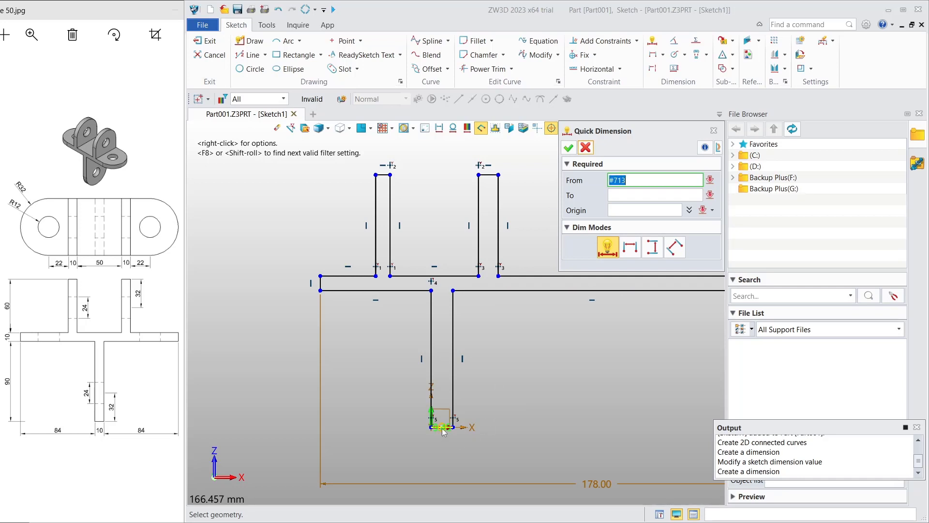
left_click(443, 448)
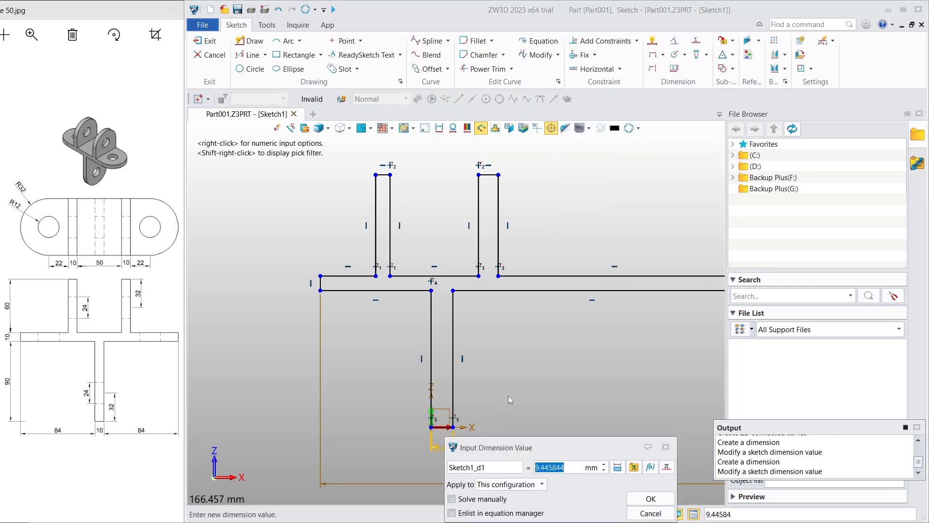
type("10")
key("Return")
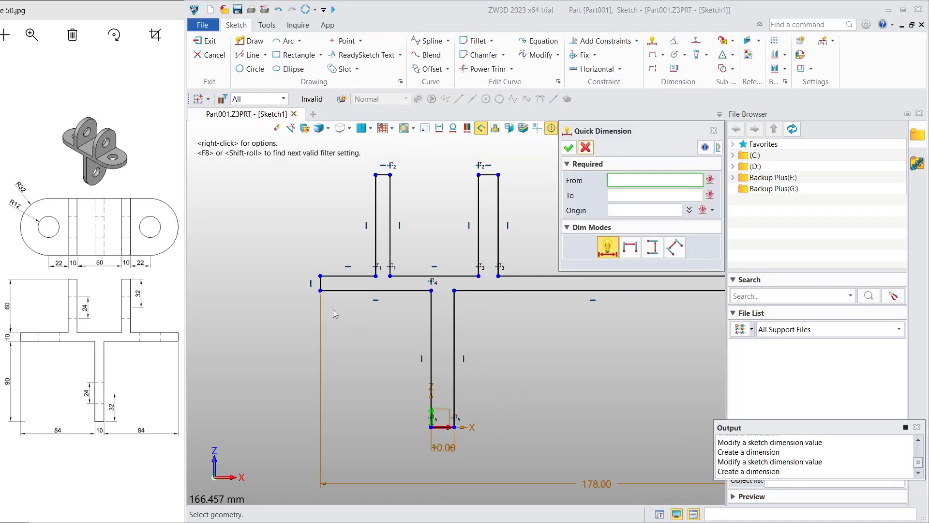
left_click(321, 284)
left_click(292, 285)
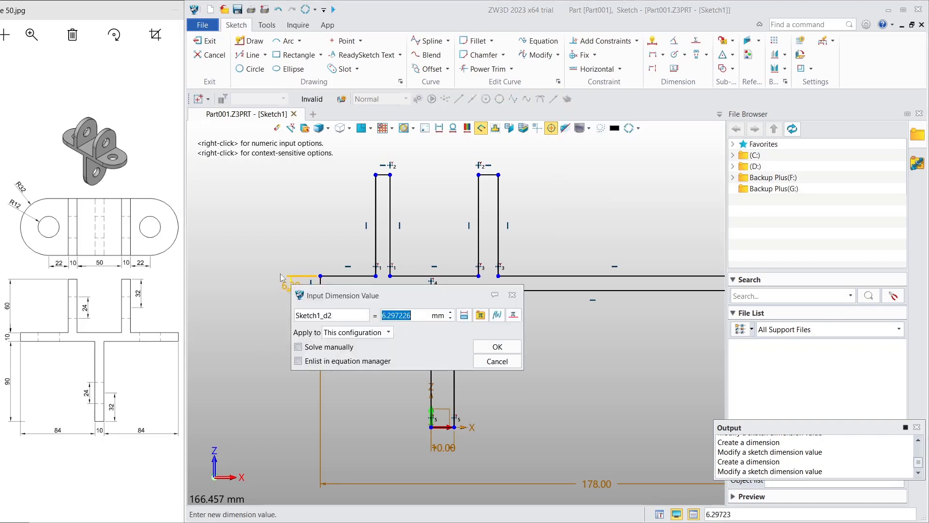
type("10")
key("Return")
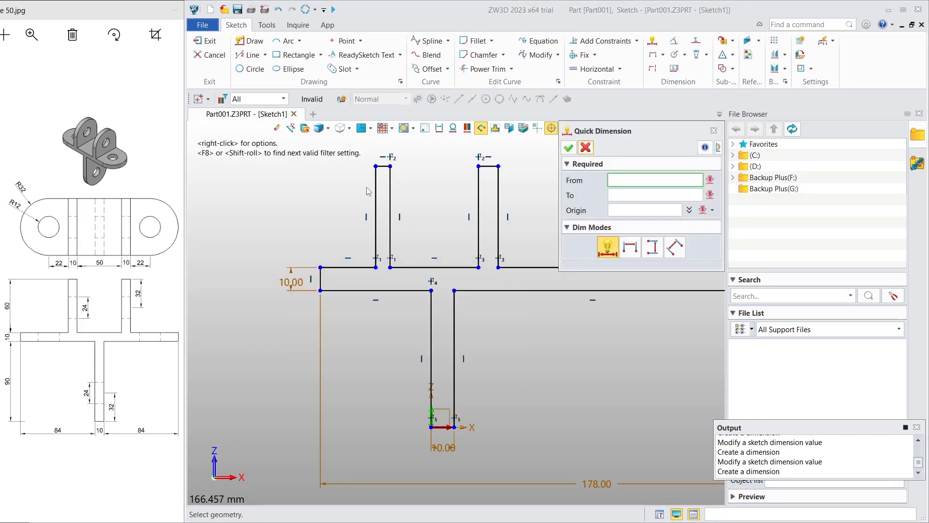
Dimension the left and right lug widths at 10 mm each.
left_click(376, 179)
left_click(384, 146)
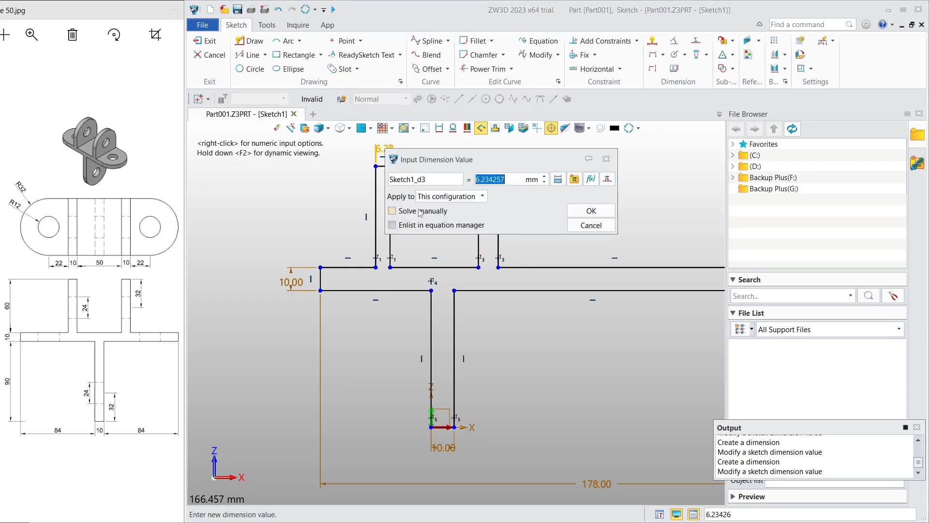
type("10")
key("Return")
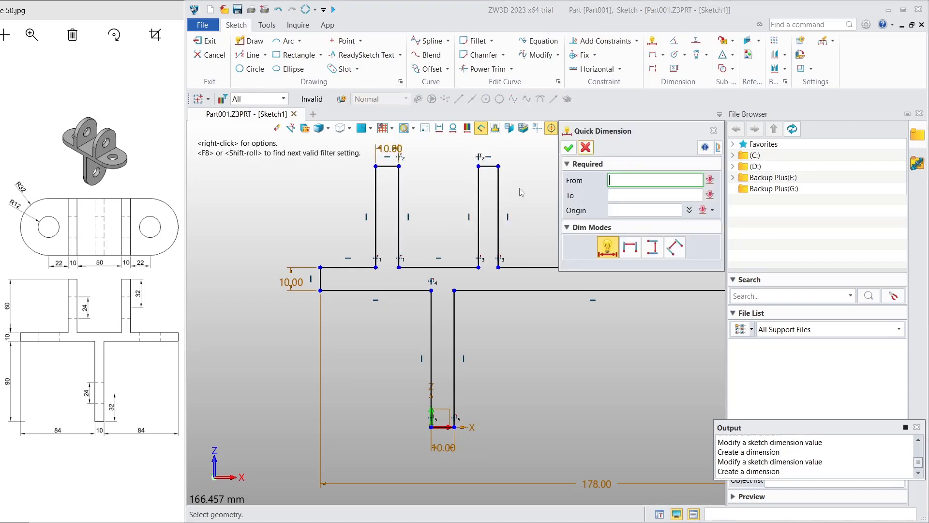
left_click(499, 215)
left_click(489, 153)
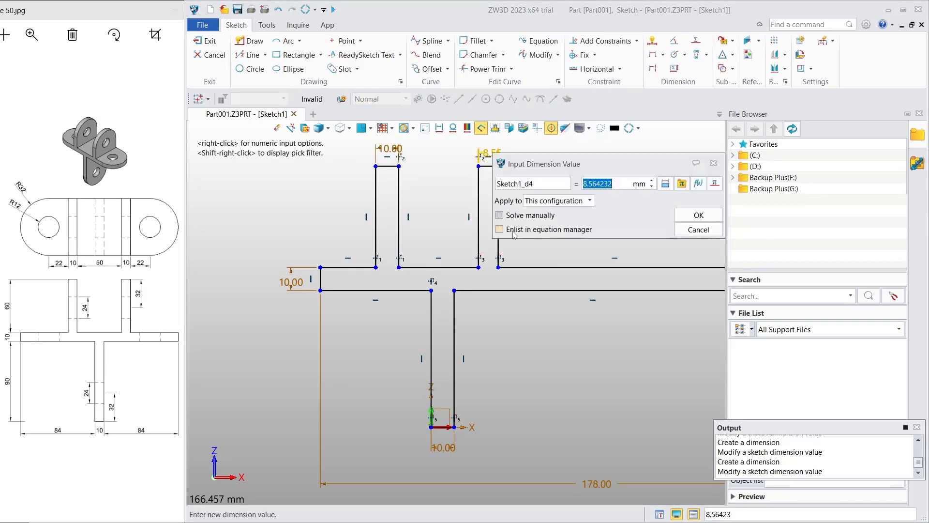
type("10")
key("Return")
scroll(534, 351, "down", 3)
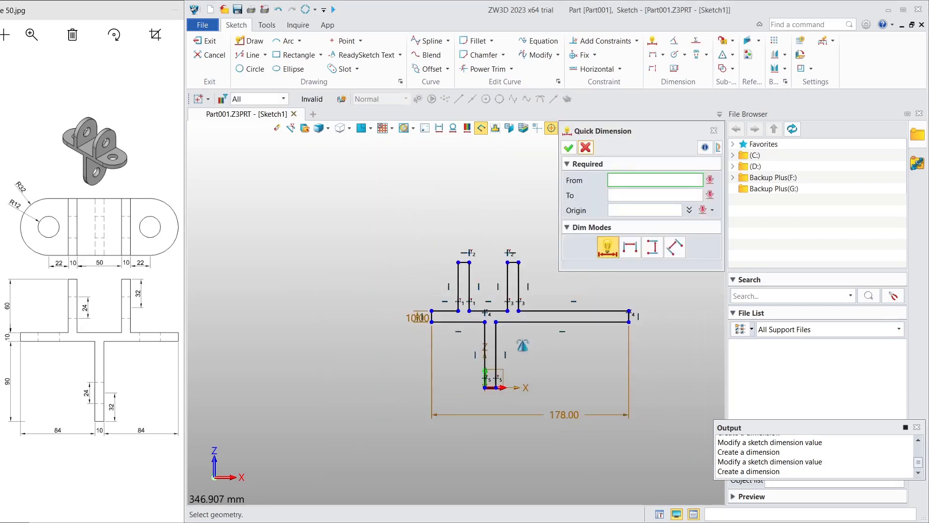
Dimension both lugs 54 mm in from the crossbar's right and left ends.
middle_click_drag(552, 347, 490, 347)
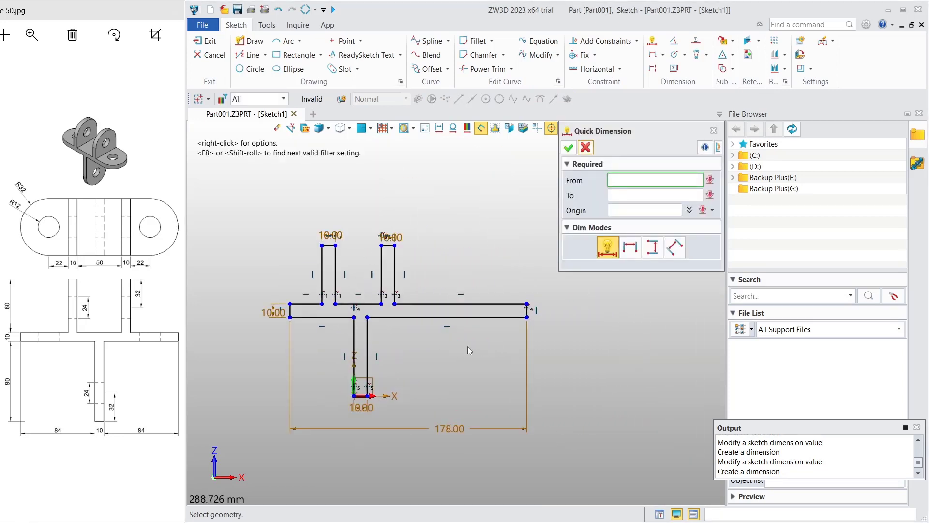
scroll(468, 347, "up", 1)
scroll(468, 347, "up", 1)
left_click(380, 226)
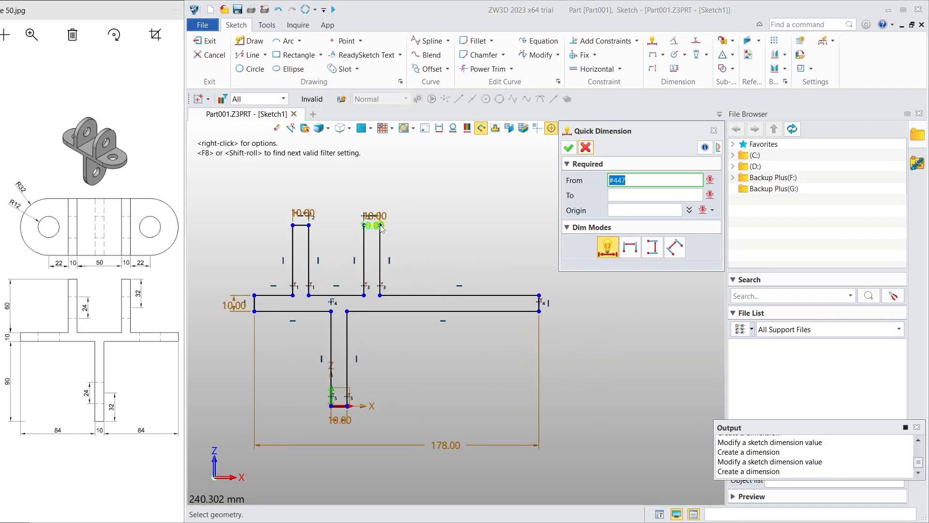
left_click(539, 295)
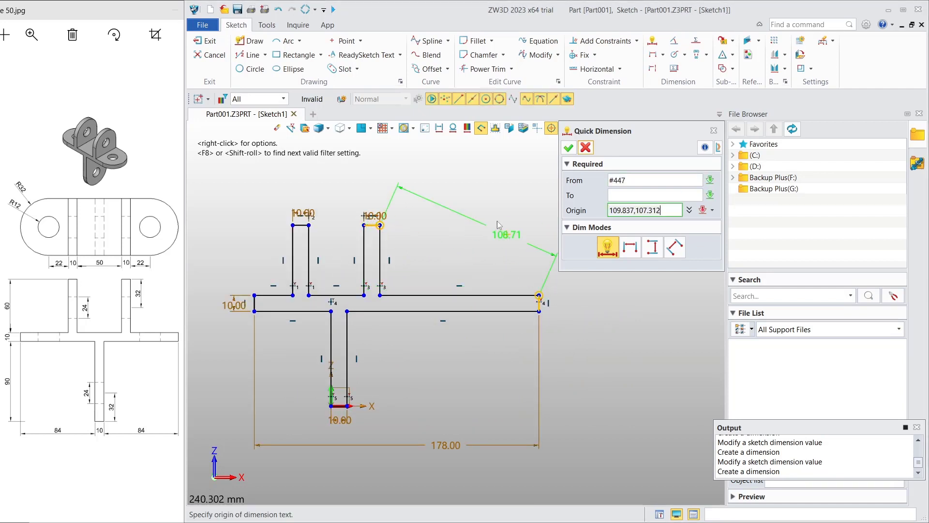
left_click(464, 173)
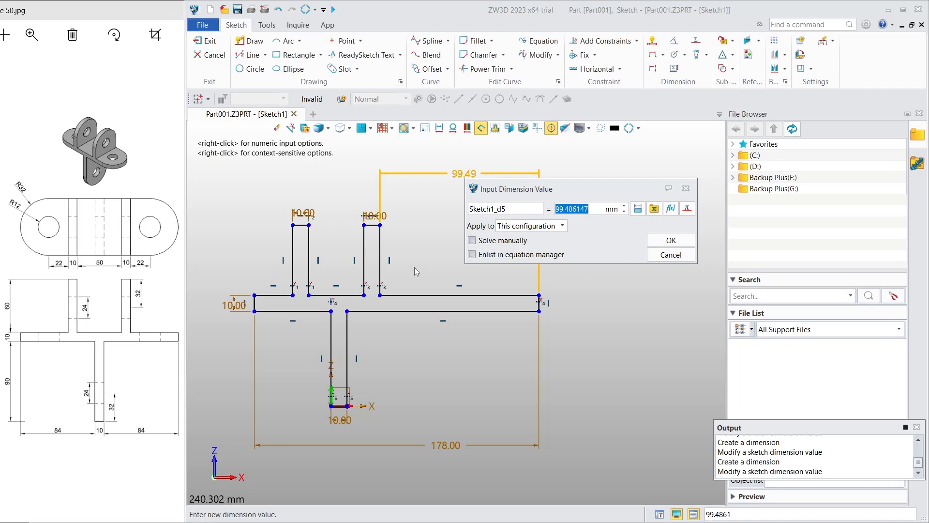
type("32+22")
key("Return")
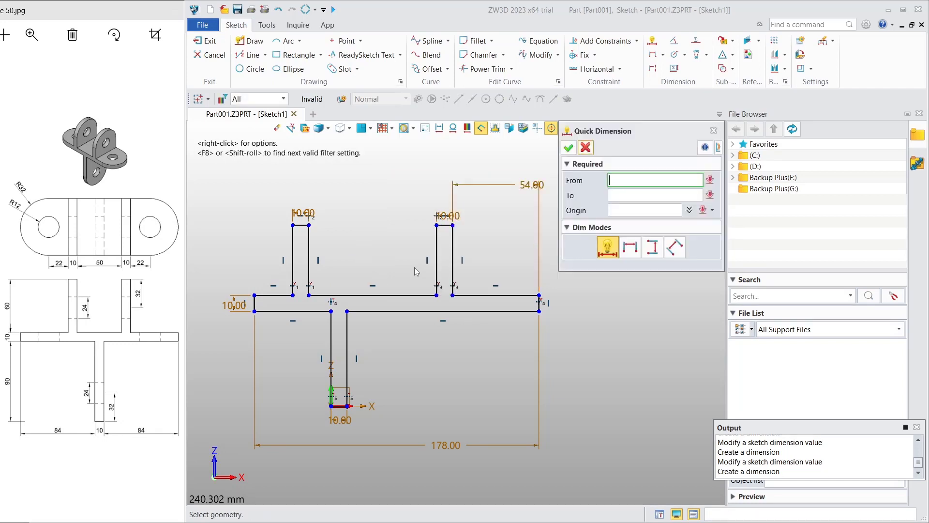
left_click(256, 302)
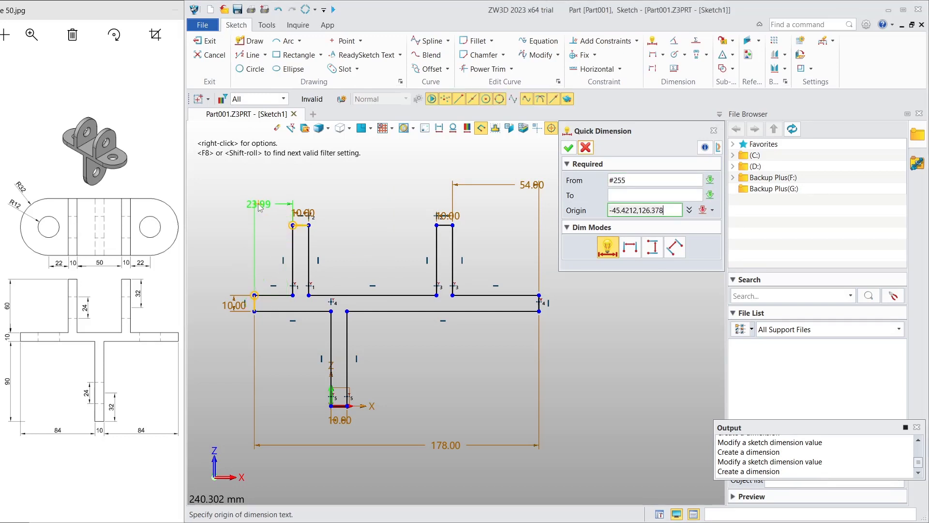
left_click(257, 199)
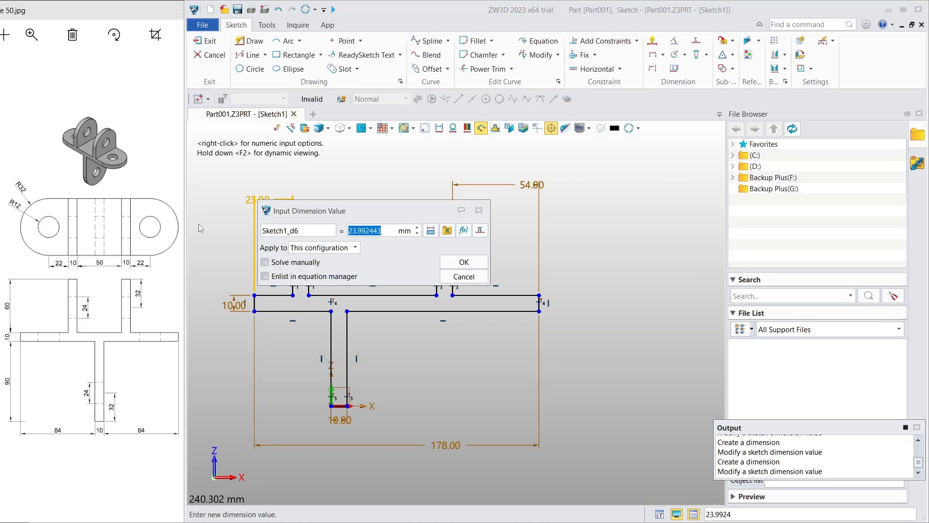
type("54")
key("Return")
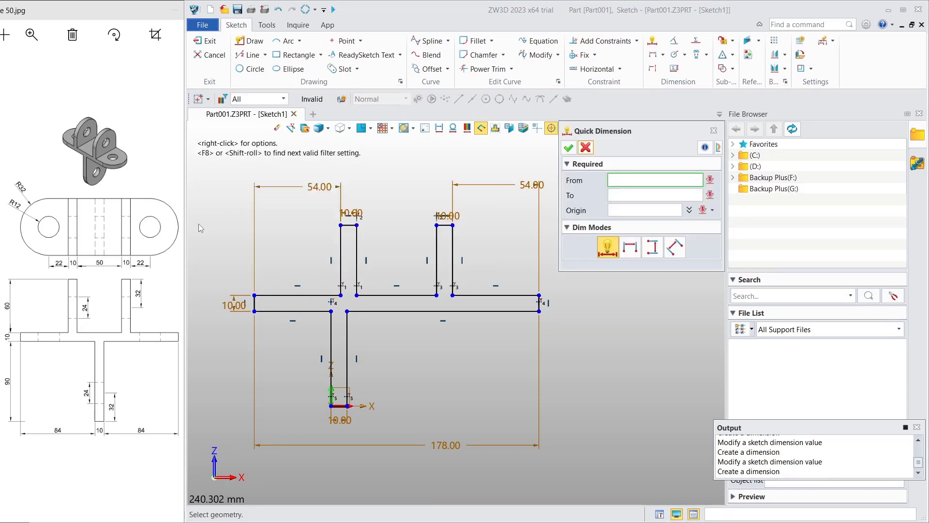
Place the stem 84 mm from the left end and make the lugs 60 mm tall.
left_click(331, 405)
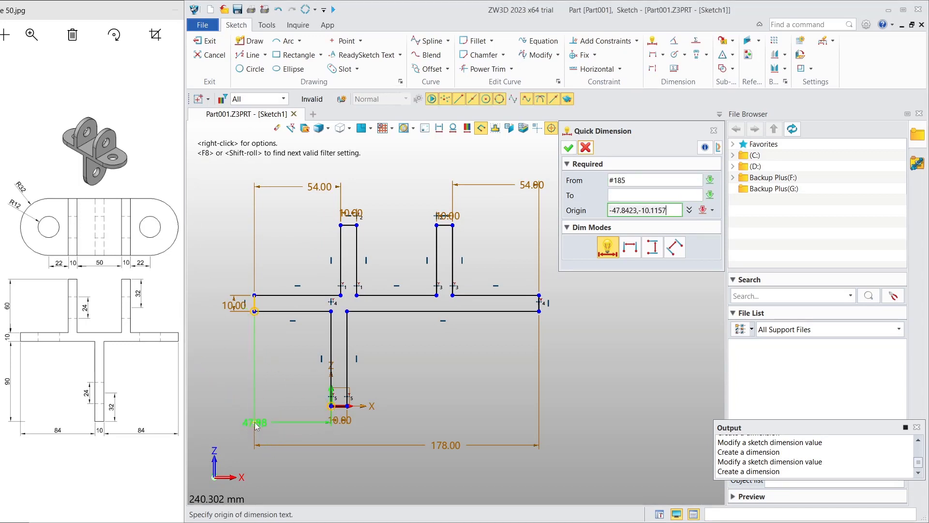
left_click(289, 428)
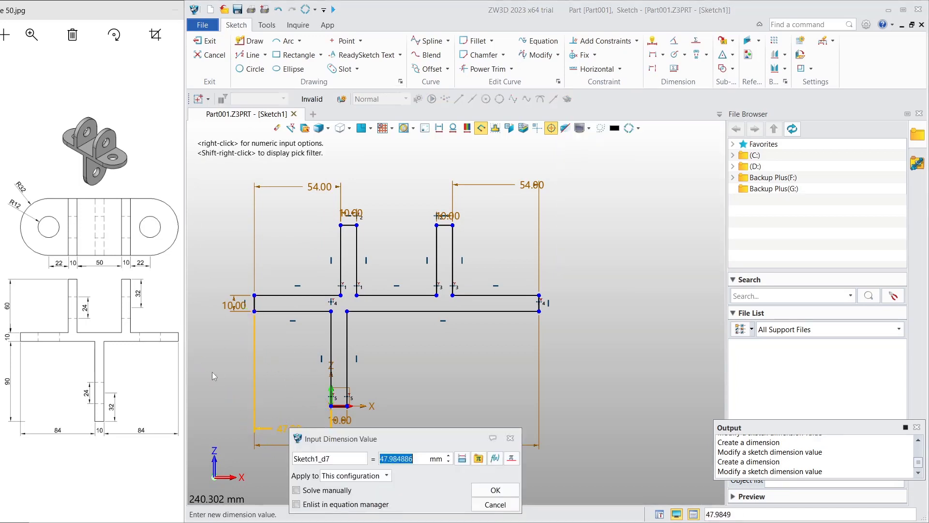
type("84")
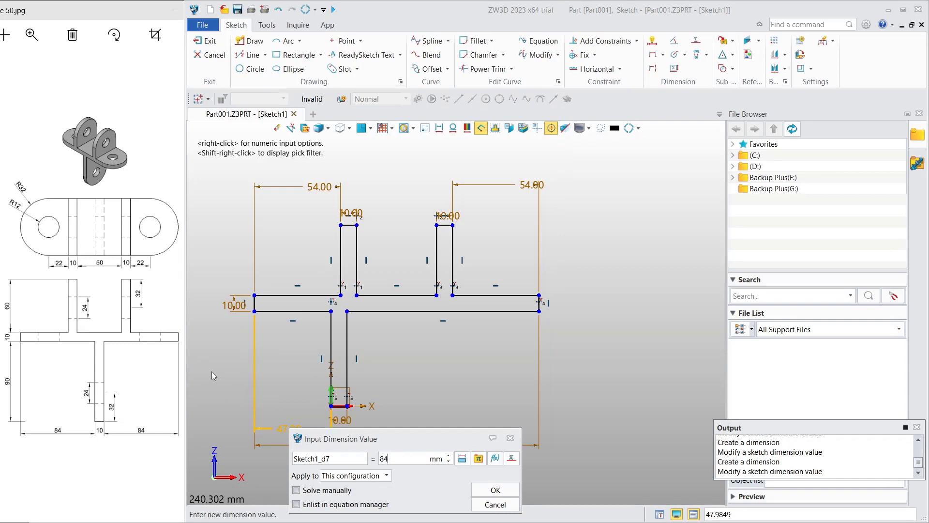
key("Return")
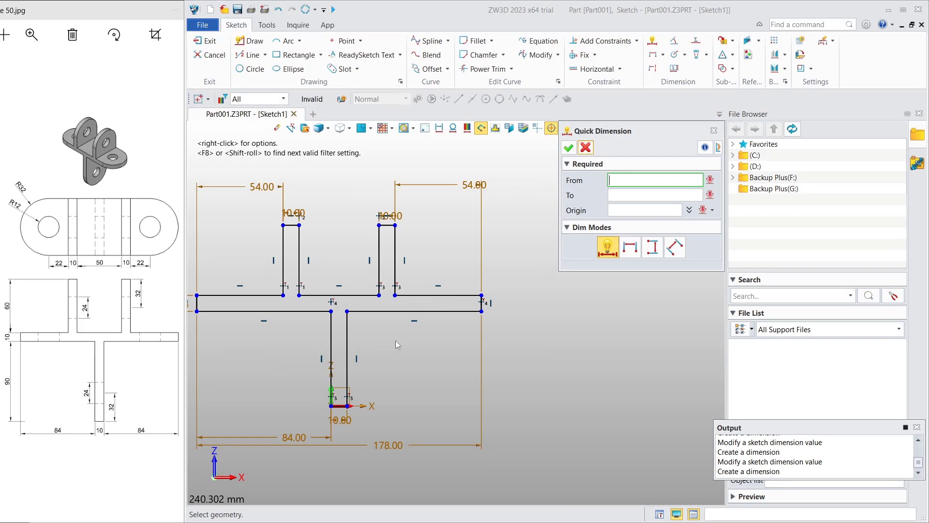
left_click(347, 356)
left_click(284, 257)
left_click(247, 250)
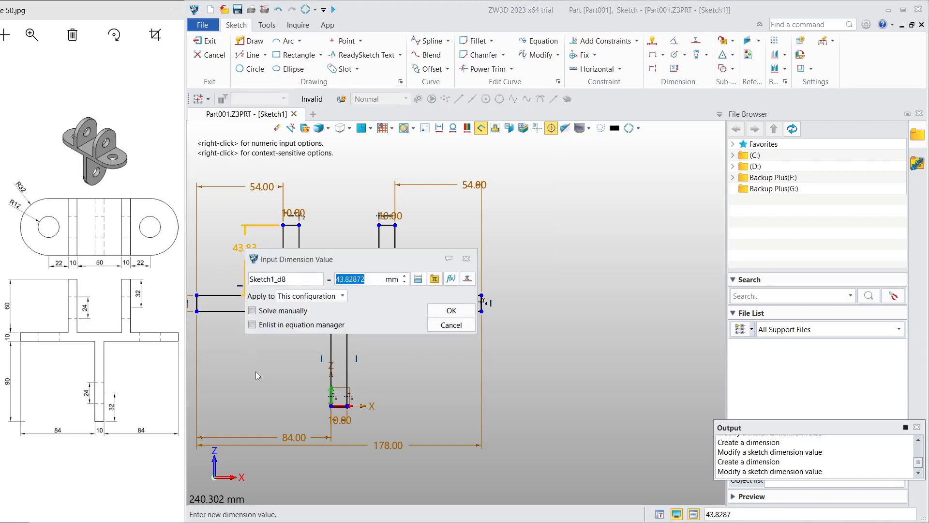
type("60")
key("Return")
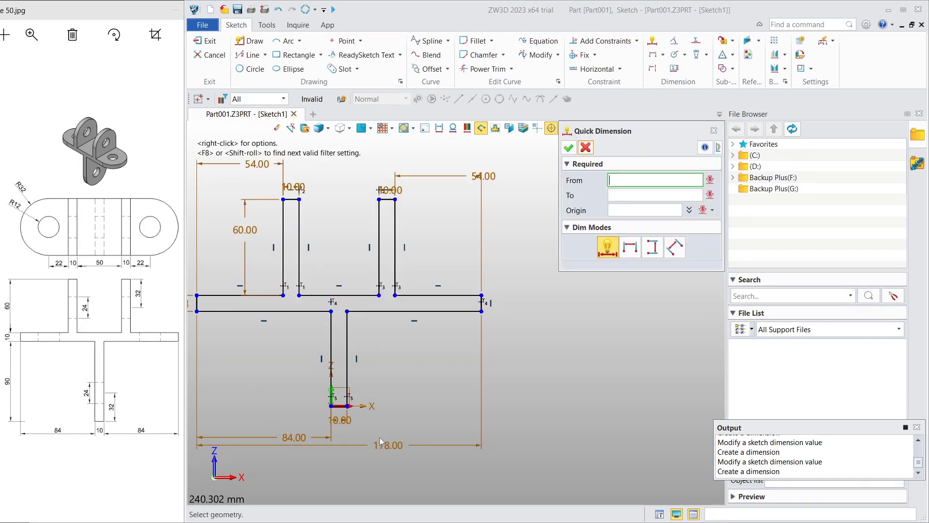
Set the stem length to 90 mm and close Quick Dimension.
left_click(331, 353)
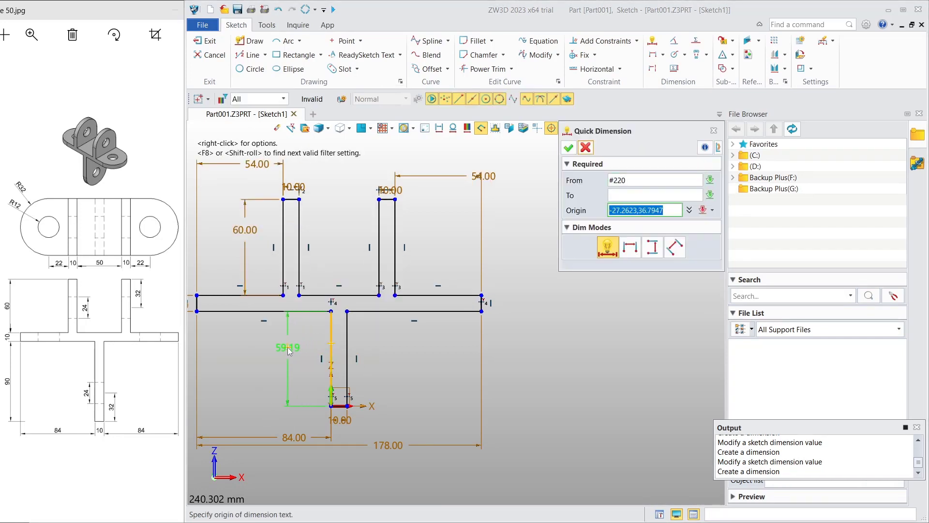
left_click(288, 347)
type("90")
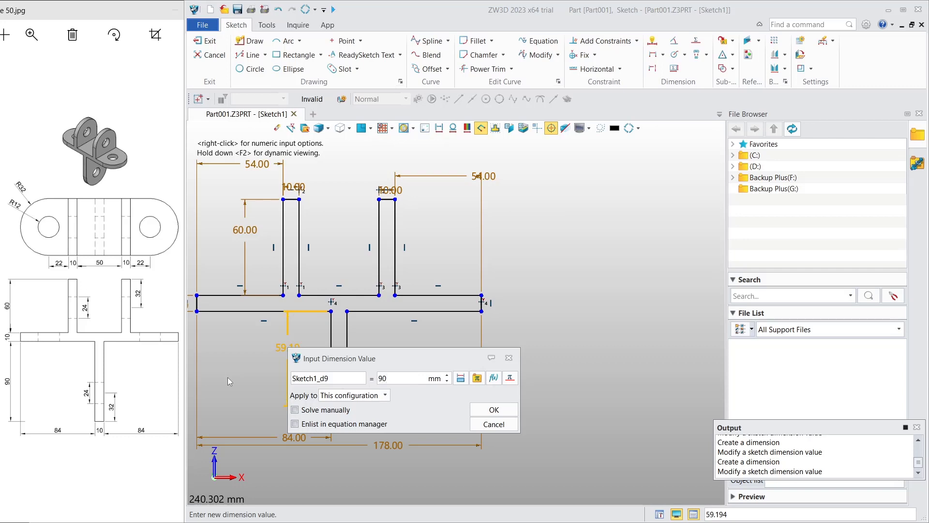
key("Return")
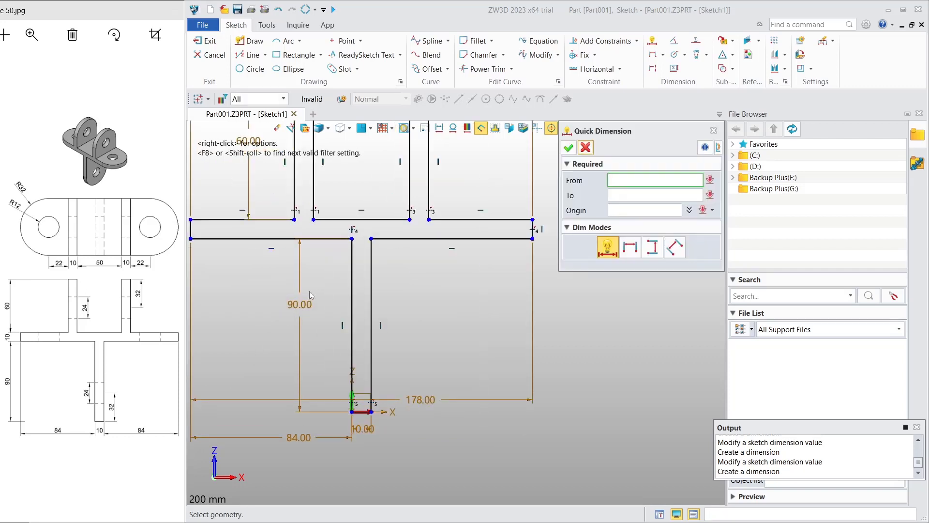
scroll(452, 236, "down", 1)
scroll(450, 237, "down", 1)
scroll(446, 240, "down", 2)
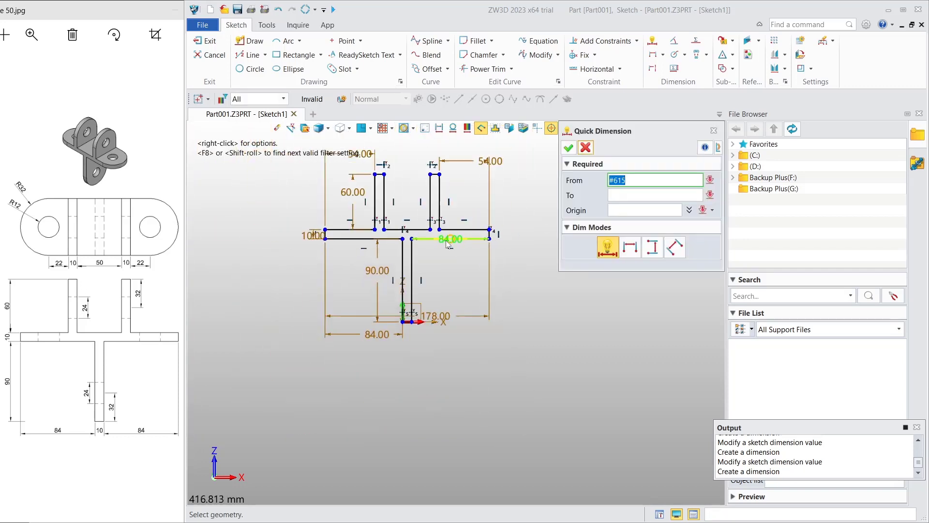
scroll(478, 173, "up", 1)
scroll(440, 199, "up", 1)
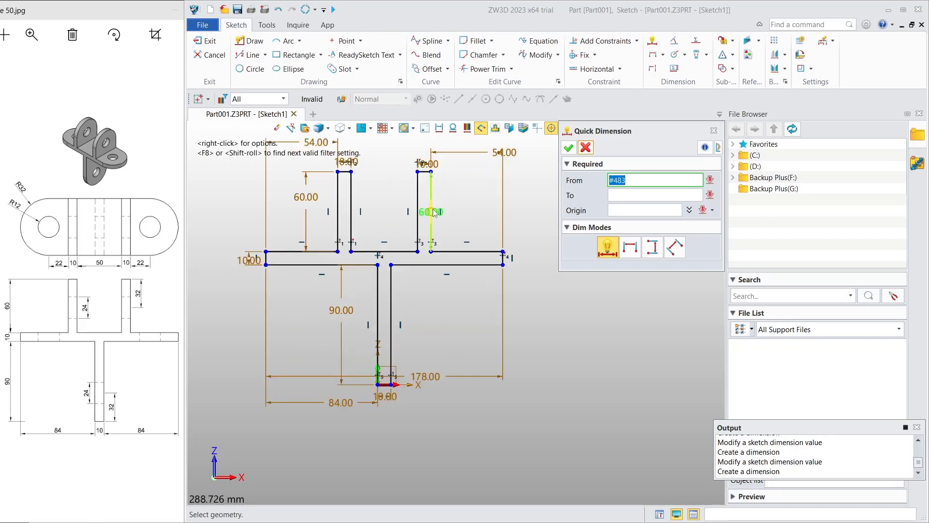
left_click(569, 148)
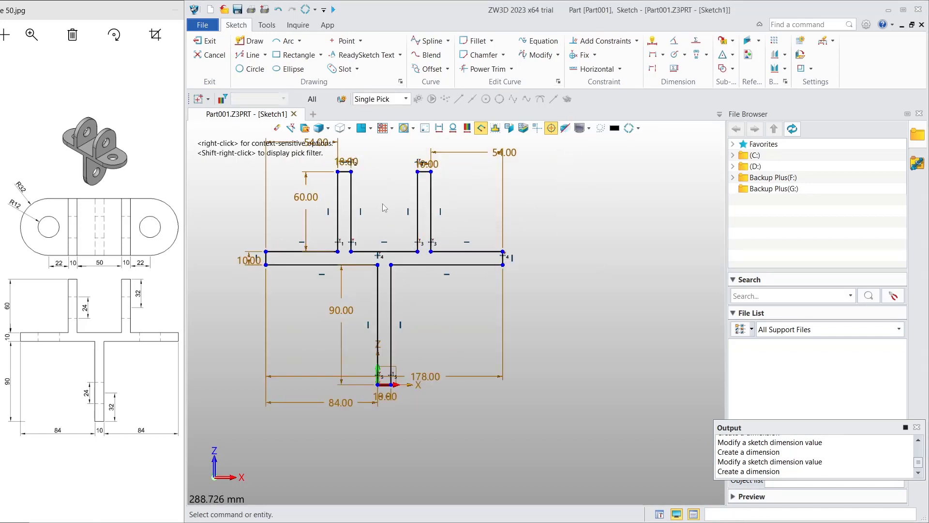
middle_click_drag(383, 204, 395, 227)
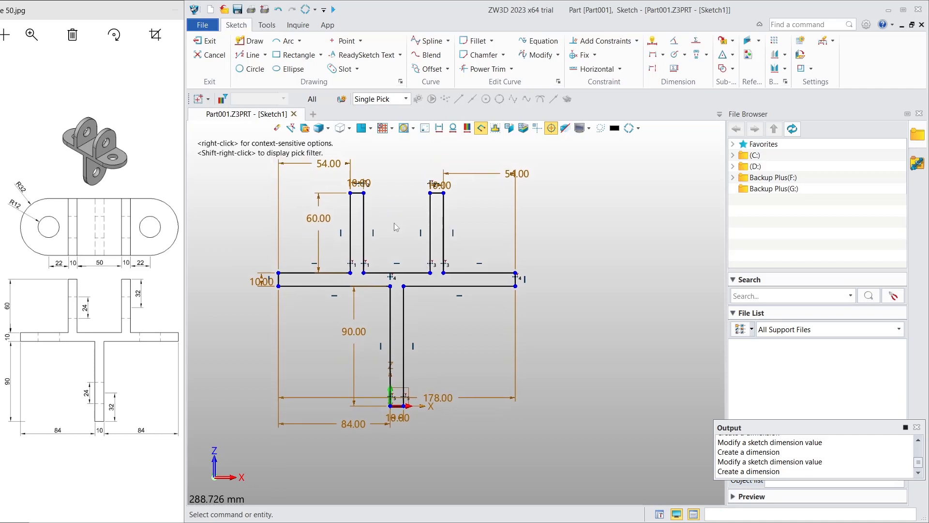
Exit the sketch and orbit to a 3D view of the outline.
left_click(208, 42)
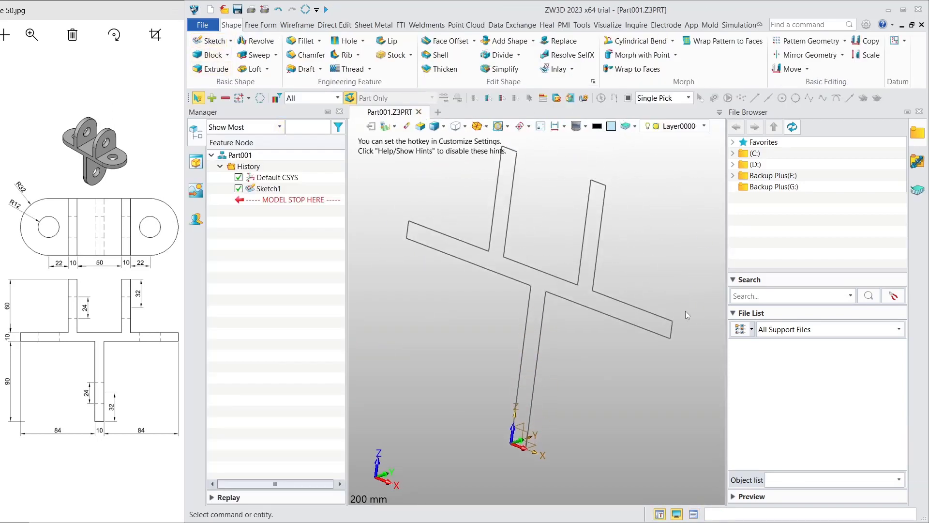
scroll(608, 267, "down", 1)
middle_click_drag(609, 260, 600, 281)
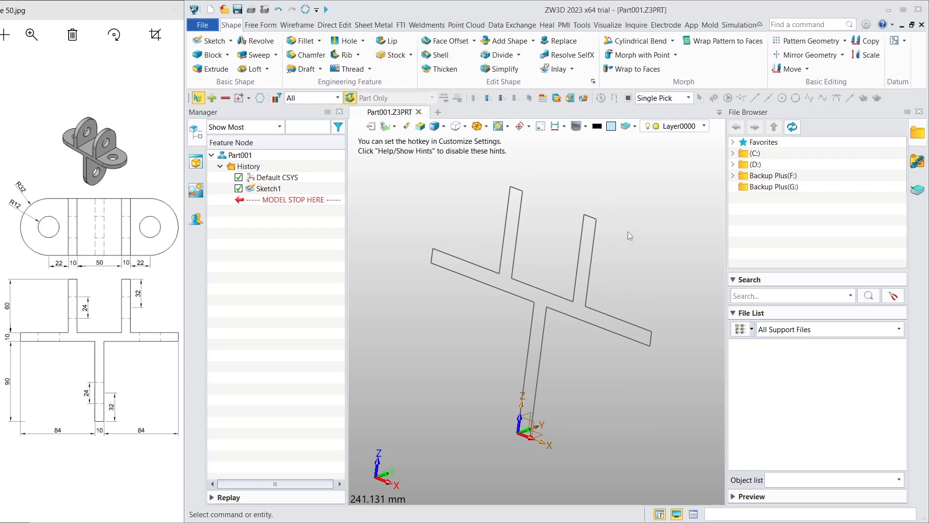
middle_click_drag(610, 222, 608, 219)
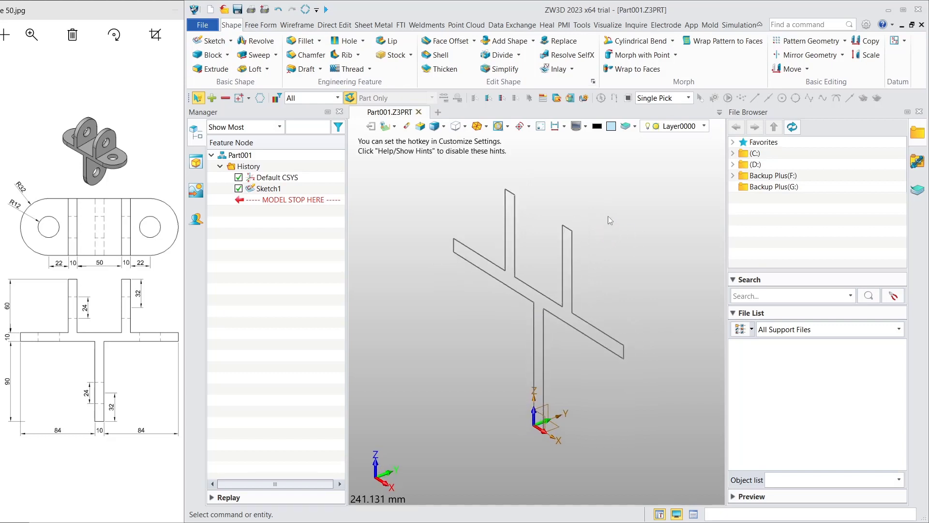
Extrude Sketch1 with a 32 mm End distance as the base solid.
left_click(208, 70)
left_click(504, 277)
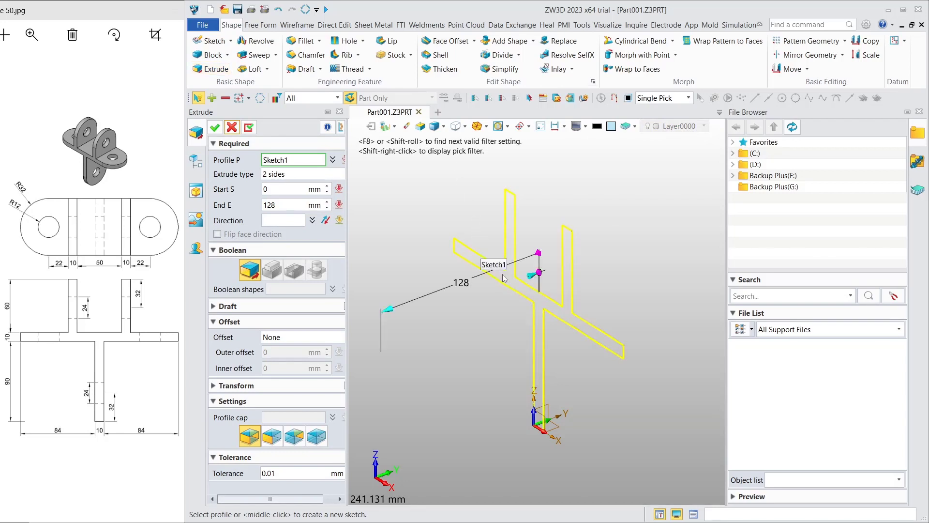
left_click(504, 278)
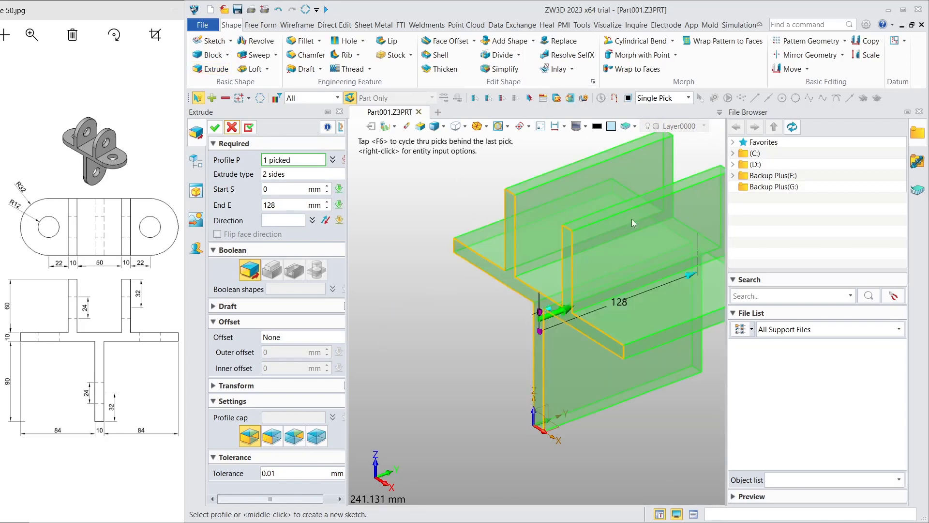
scroll(633, 215, "down", 3)
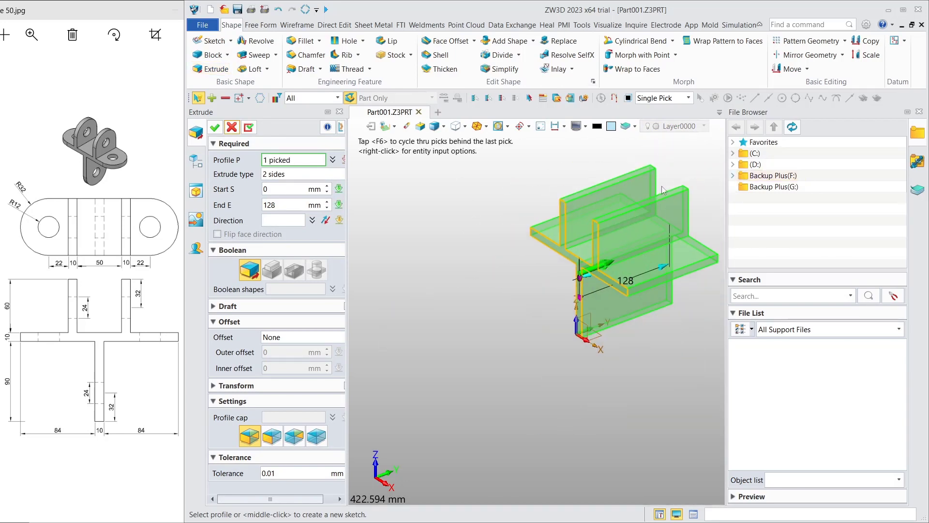
scroll(661, 186, "up", 1)
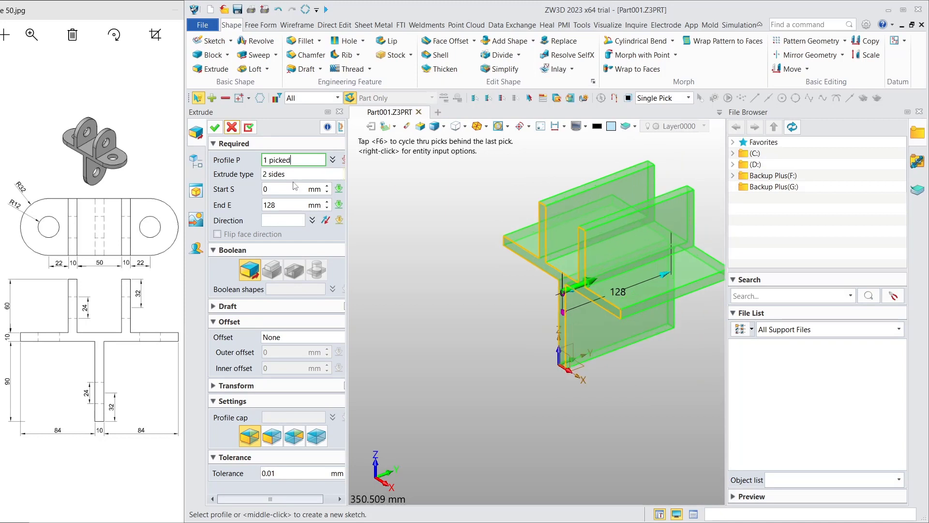
left_click(292, 204)
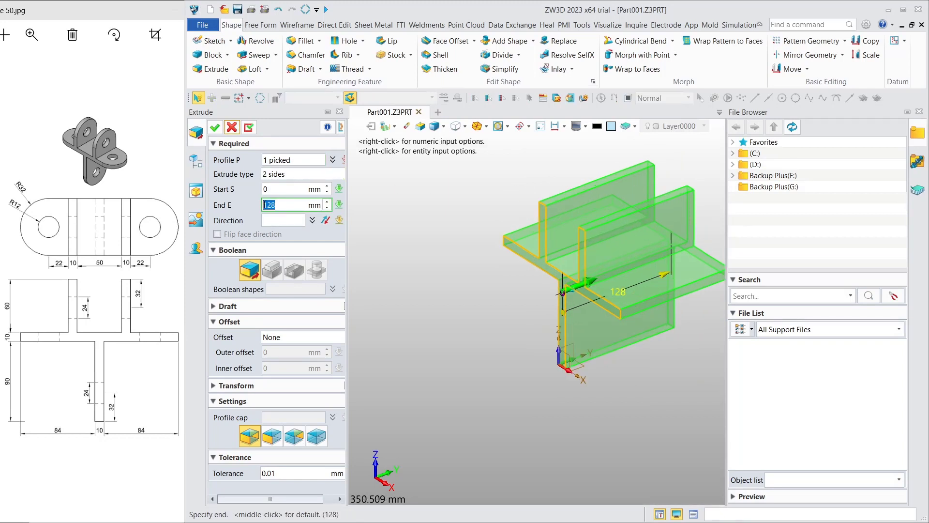
type("32")
left_click(215, 127)
scroll(649, 274, "down", 2)
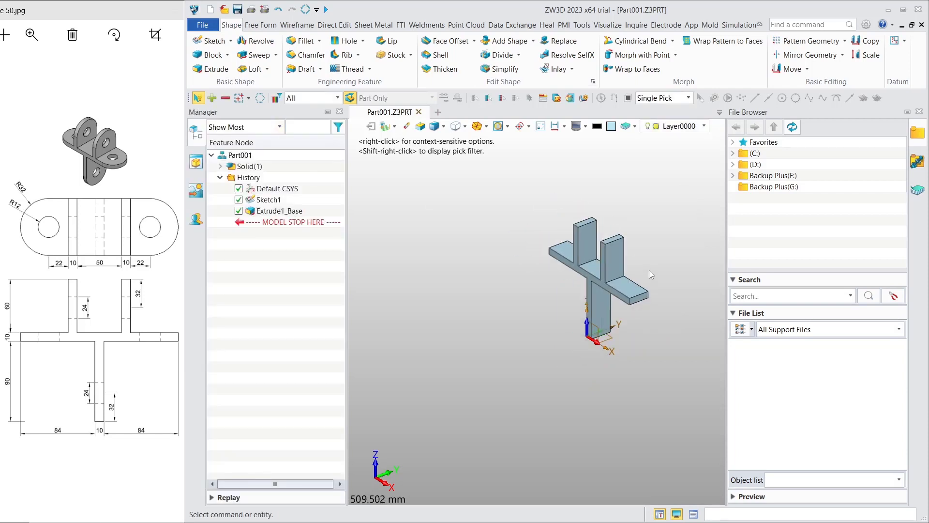
scroll(591, 224, "up", 3)
scroll(594, 182, "up", 2)
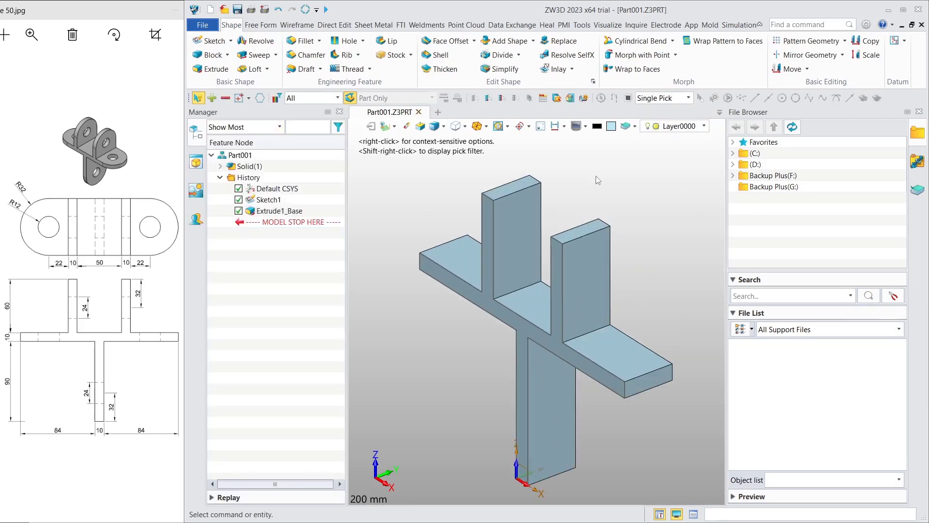
left_click(304, 40)
left_click(510, 181)
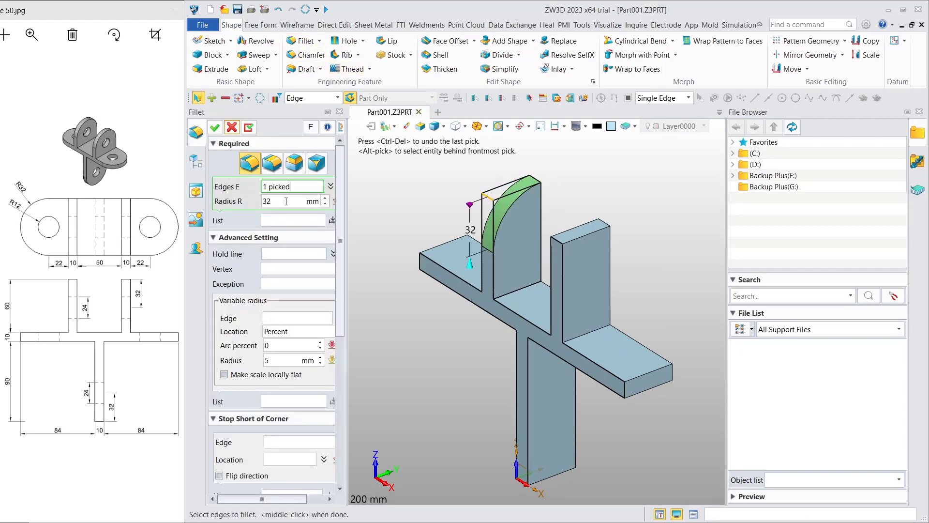
left_click_drag(286, 201, 266, 201)
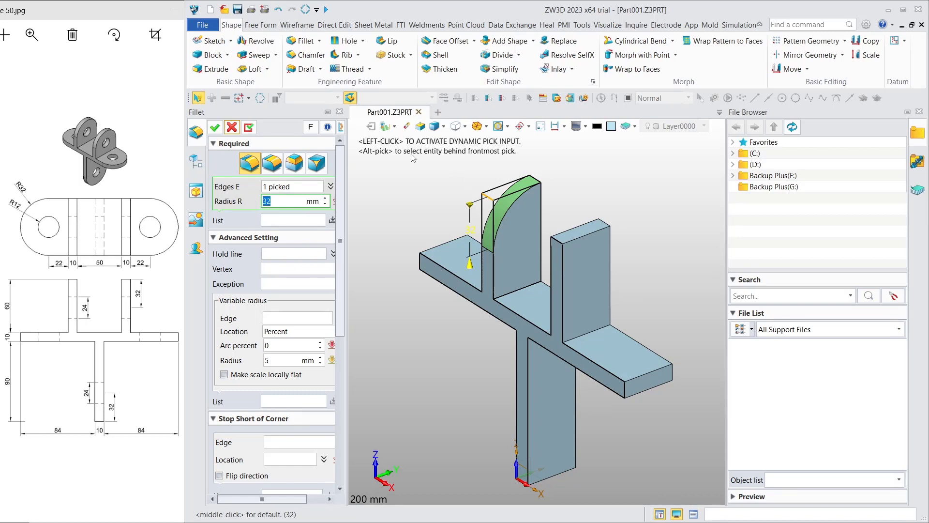
left_click(232, 127)
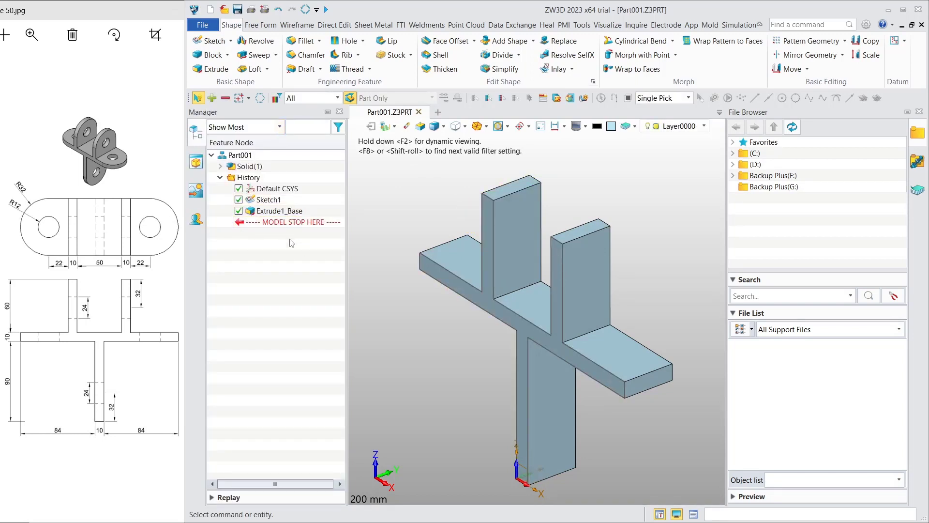
Edit Extrude1_Base to change its End distance from 32 to 64 mm.
left_click(293, 212)
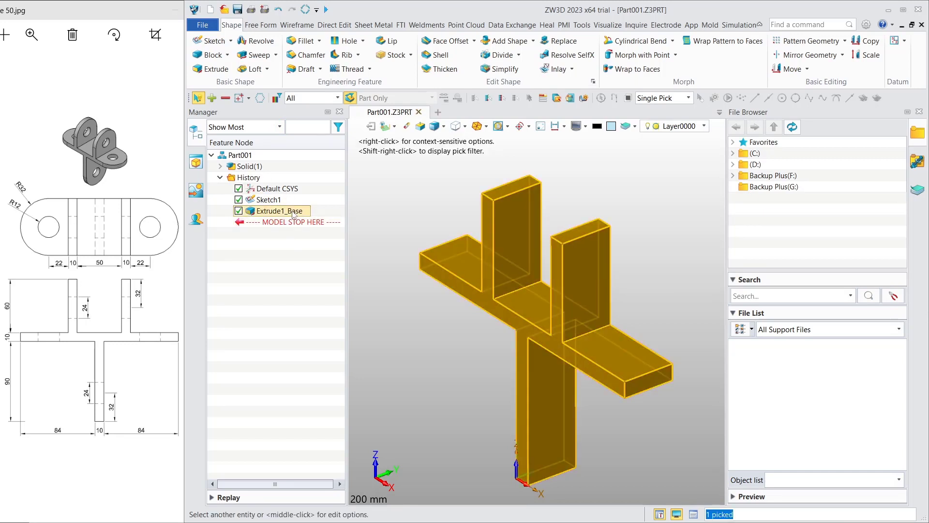
right_click(294, 214)
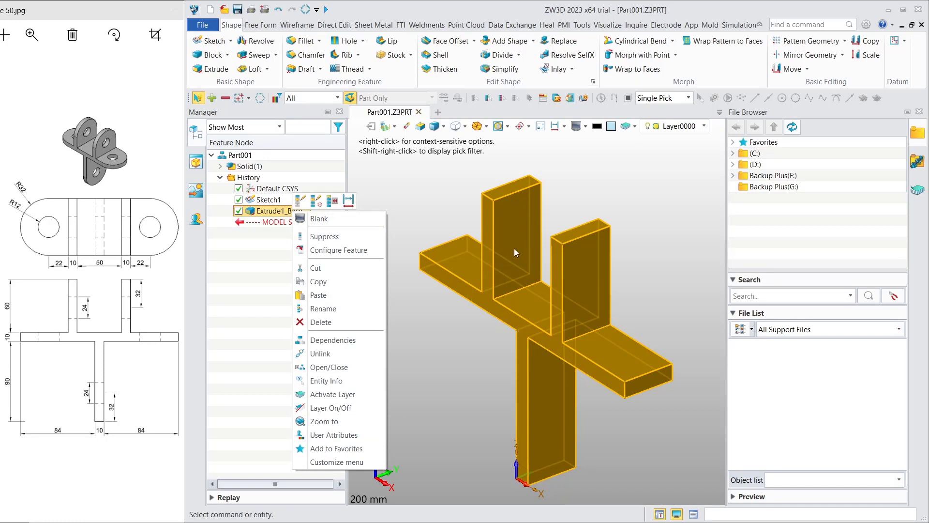
left_click(425, 199)
double_click(284, 210)
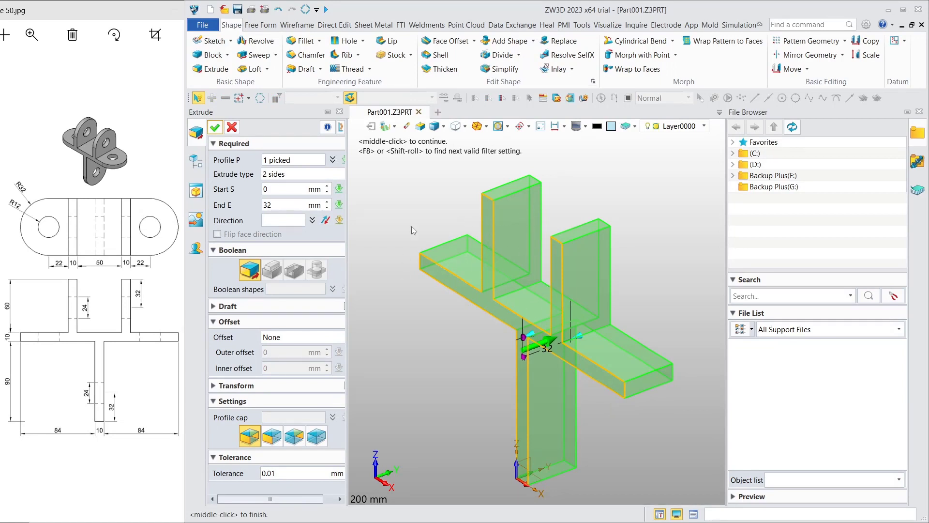
left_click_drag(273, 202, 249, 202)
type("64")
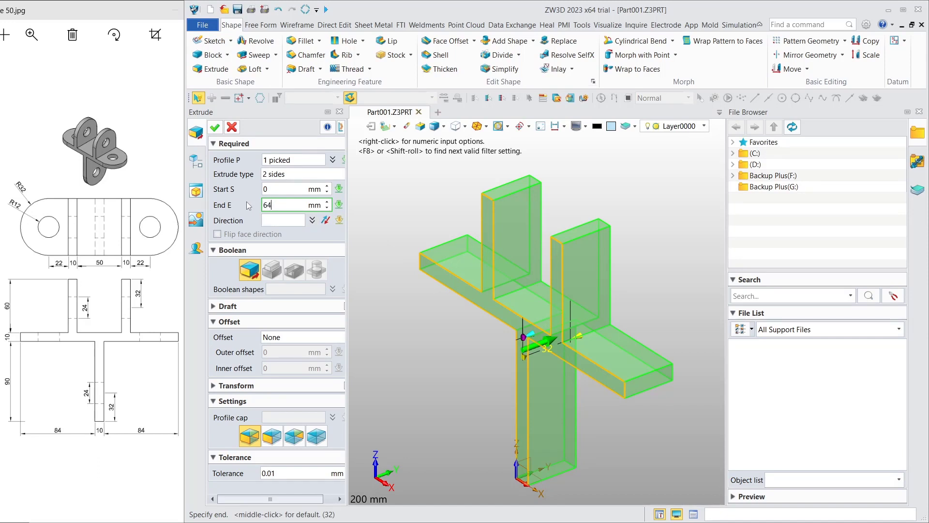
key("Return")
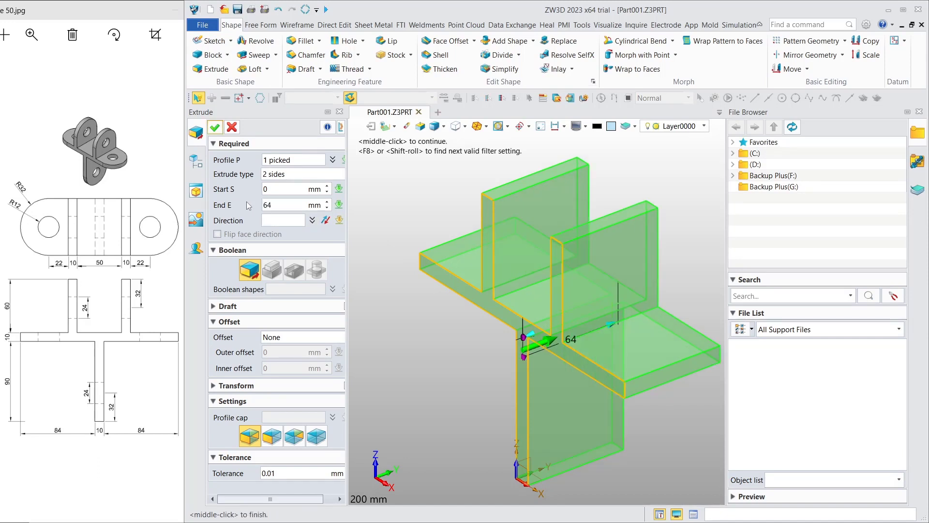
left_click(217, 127)
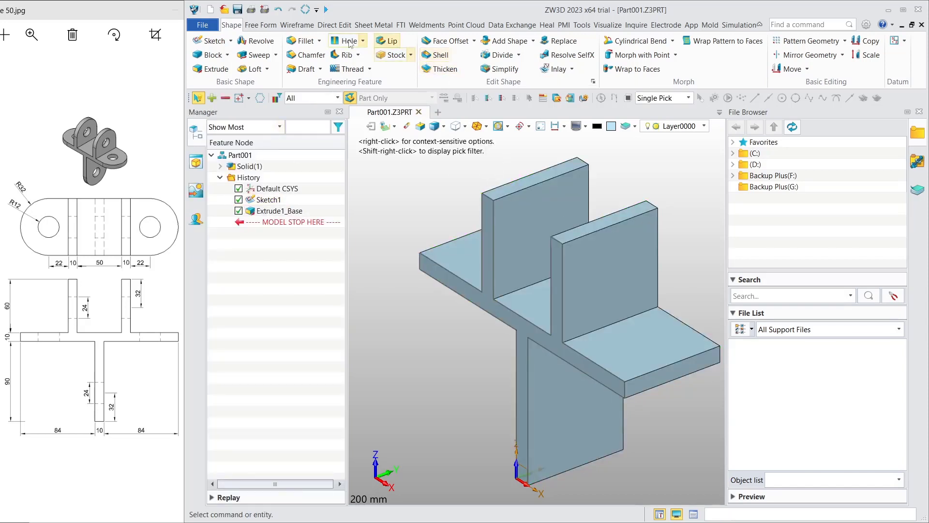
Start an R32 fillet and pick the lug top edges and base plate end edges.
left_click(302, 41)
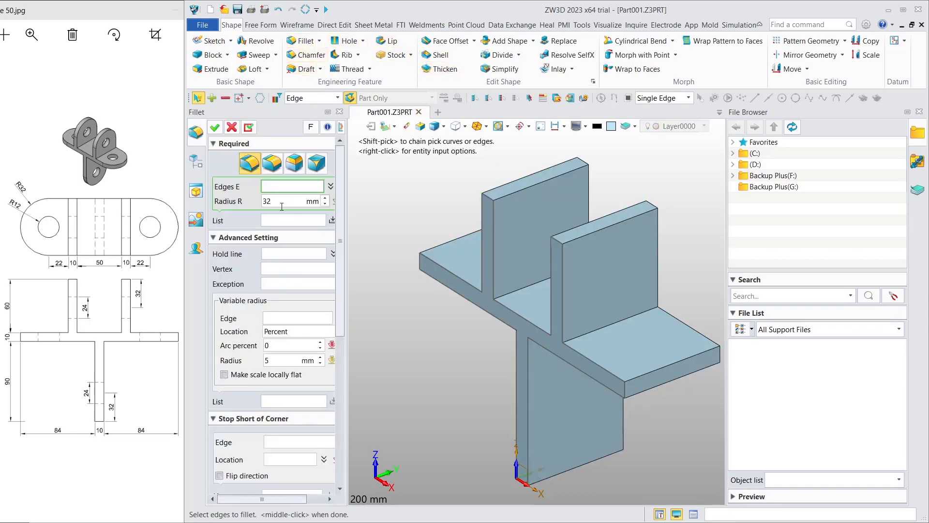
left_click(500, 191)
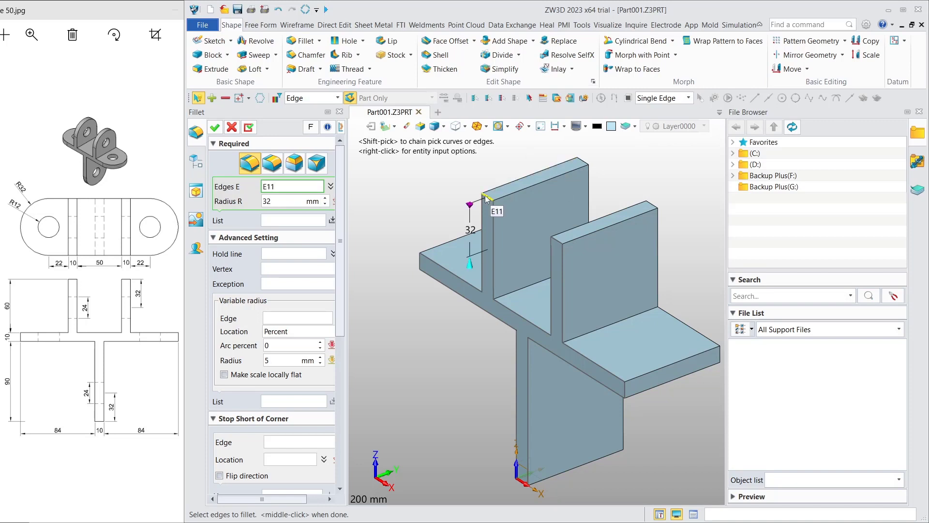
left_click(584, 161)
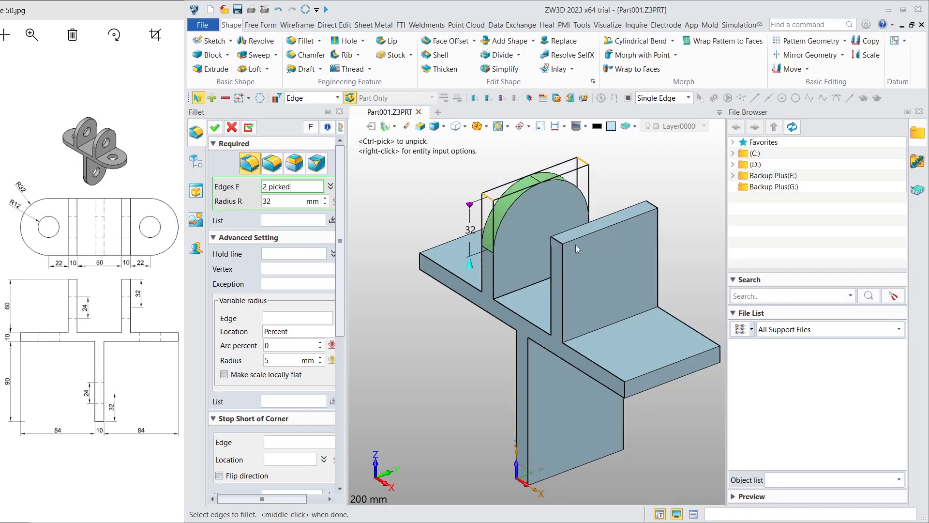
left_click(555, 242)
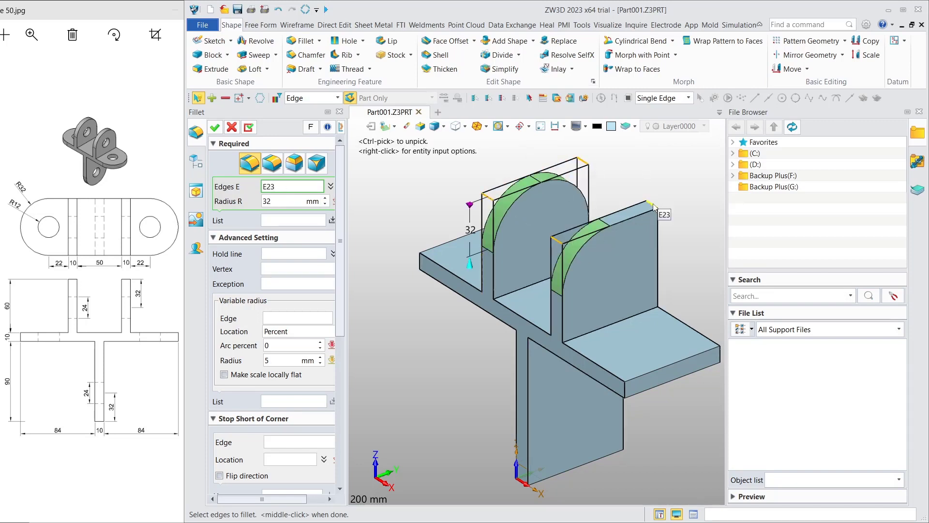
left_click(655, 206)
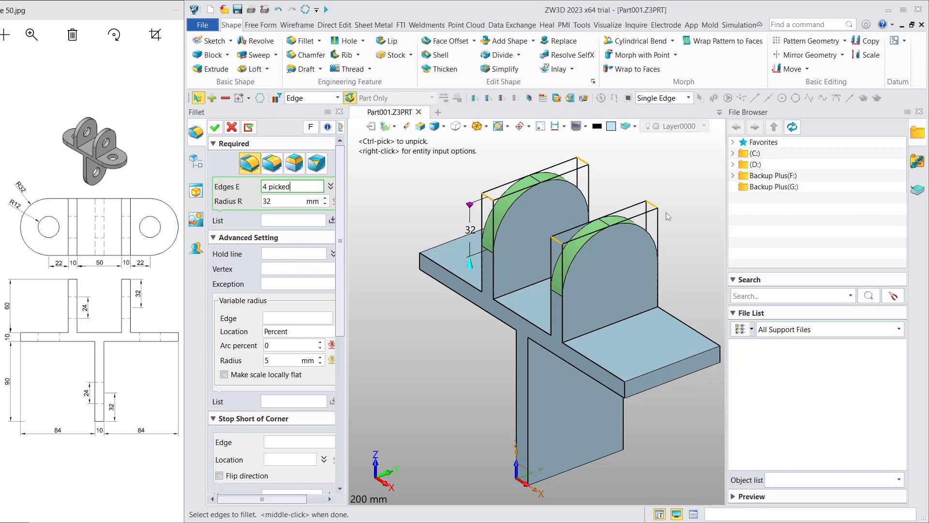
left_click(624, 390)
left_click(721, 359)
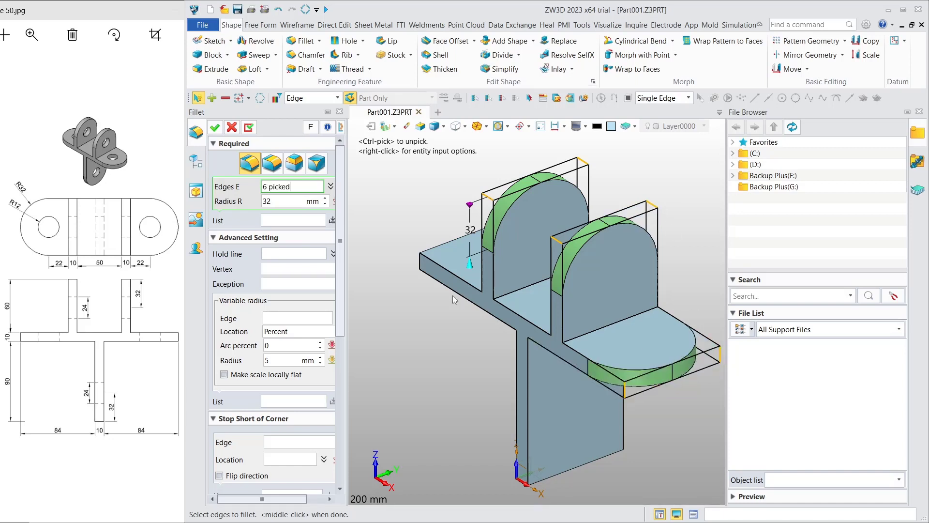
left_click(421, 266)
Add the tab end and remaining plate-end edges, then apply the R32 fillet to all 10.
middle_click_drag(535, 459, 519, 378)
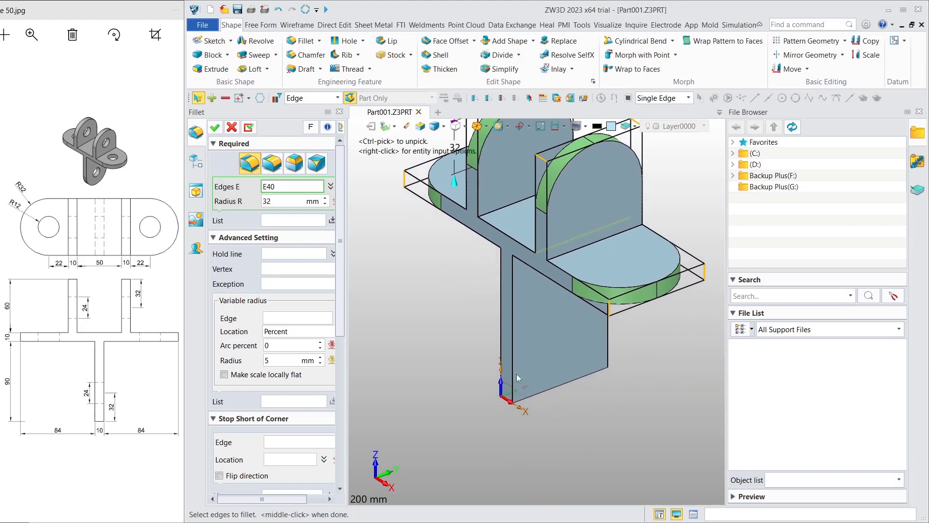
left_click(509, 403)
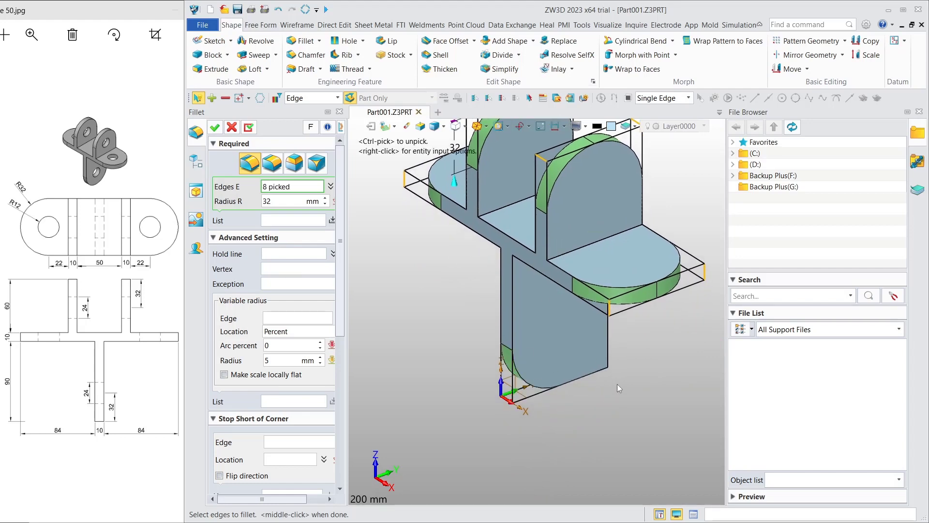
mouse_move(617, 385)
middle_mouse_down()
mouse_move(496, 359)
mouse_move(603, 379)
mouse_move(671, 257)
middle_mouse_up()
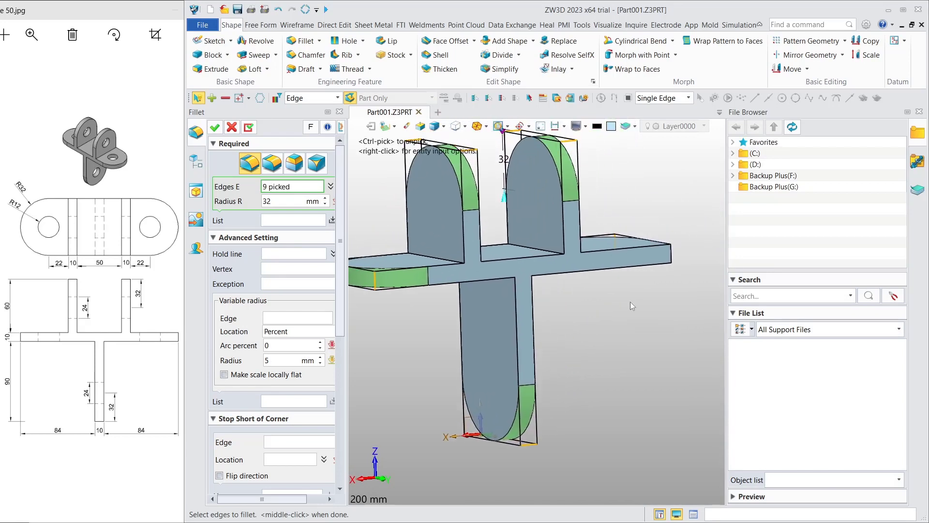
left_click(671, 257)
middle_click_drag(452, 312, 647, 338)
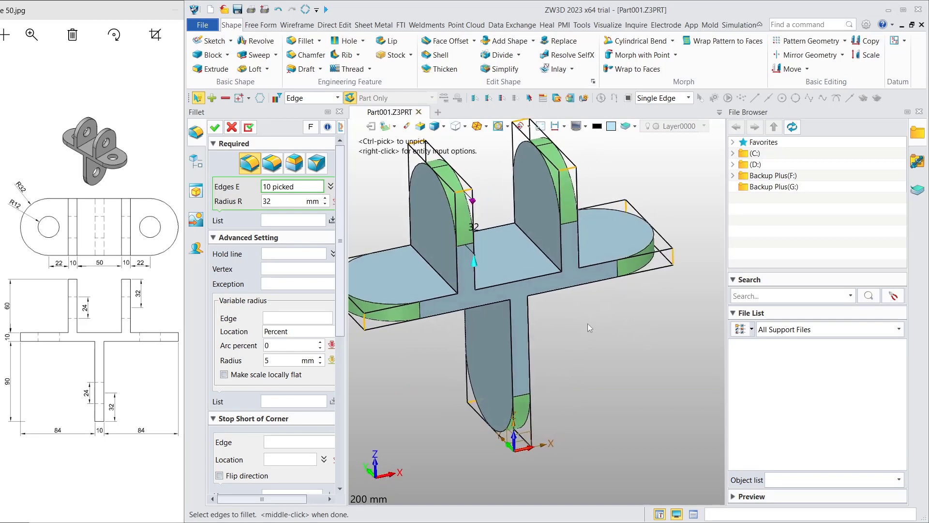
middle_click_drag(587, 323, 631, 337)
left_click(215, 128)
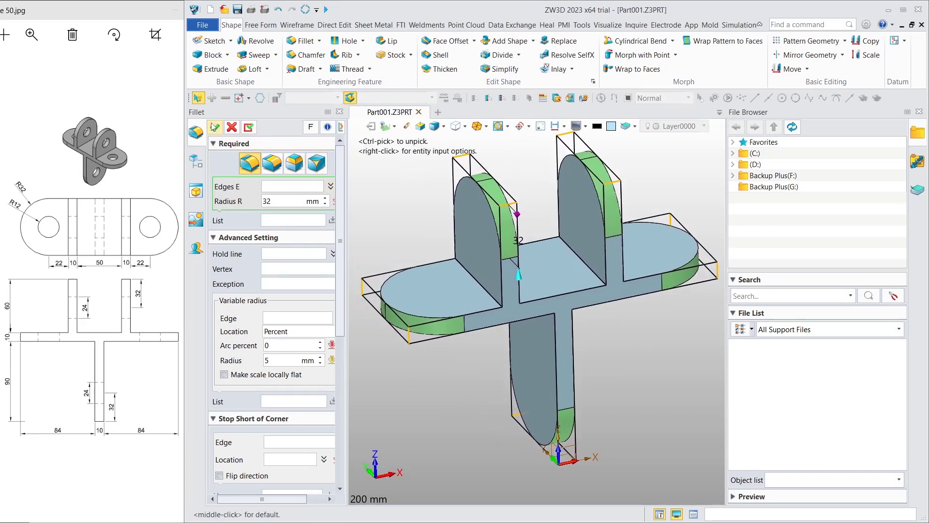
middle_click_drag(591, 275, 644, 313)
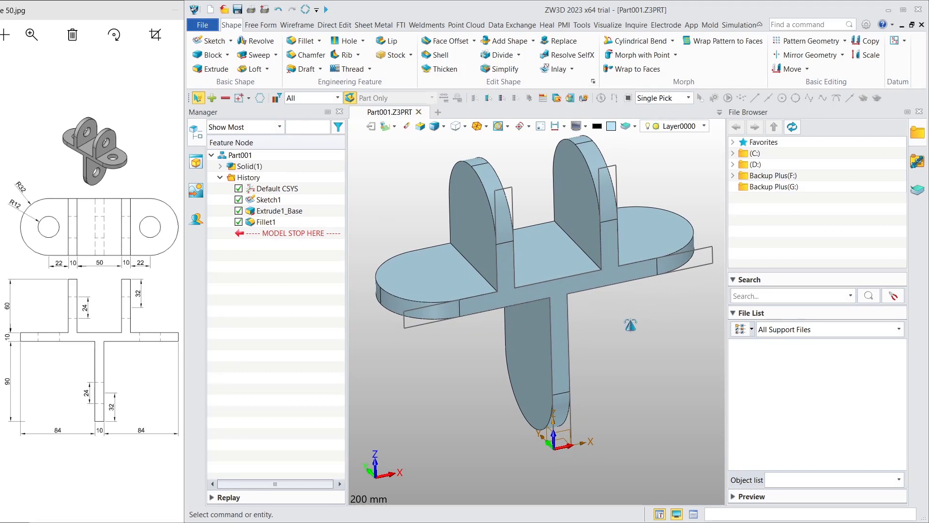
Hide Sketch1 and start a new sketch on the left lug's outer face.
right_click(273, 200)
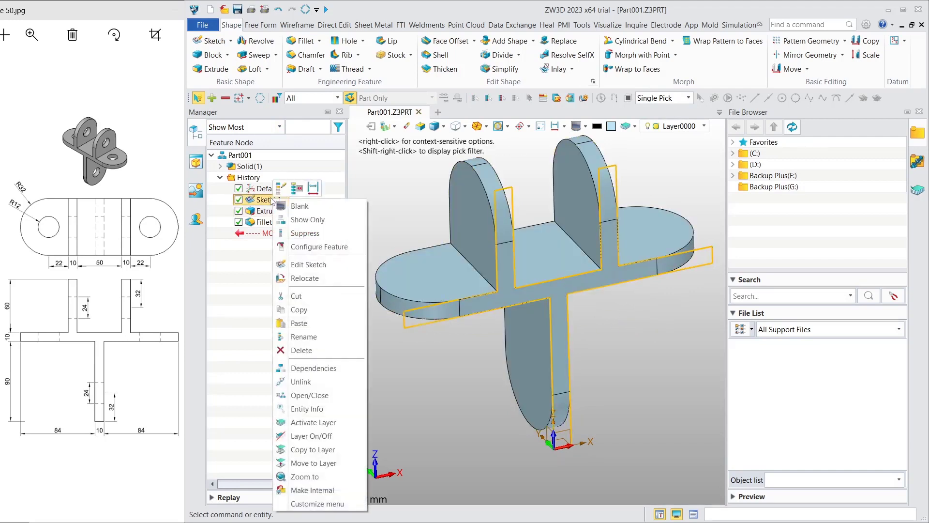
left_click(300, 206)
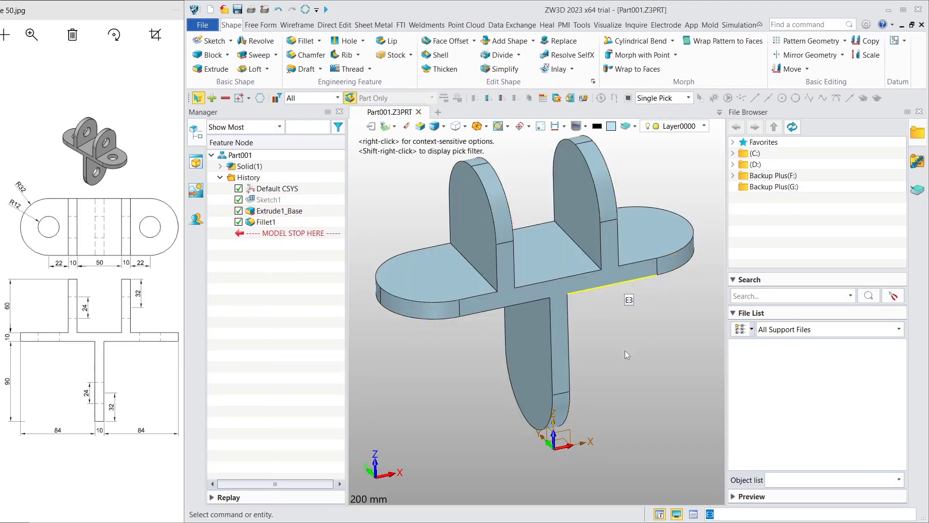
middle_click_drag(482, 230, 473, 222)
left_click(474, 205)
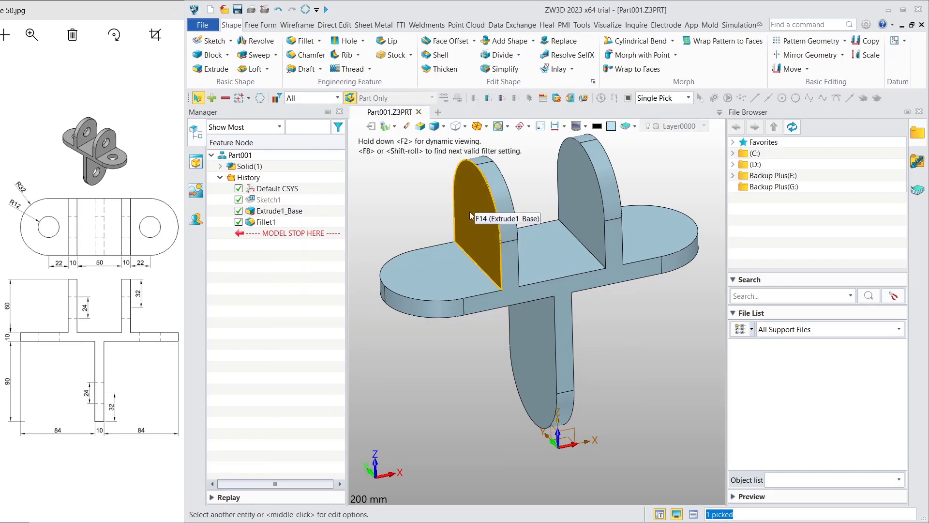
left_click(205, 41)
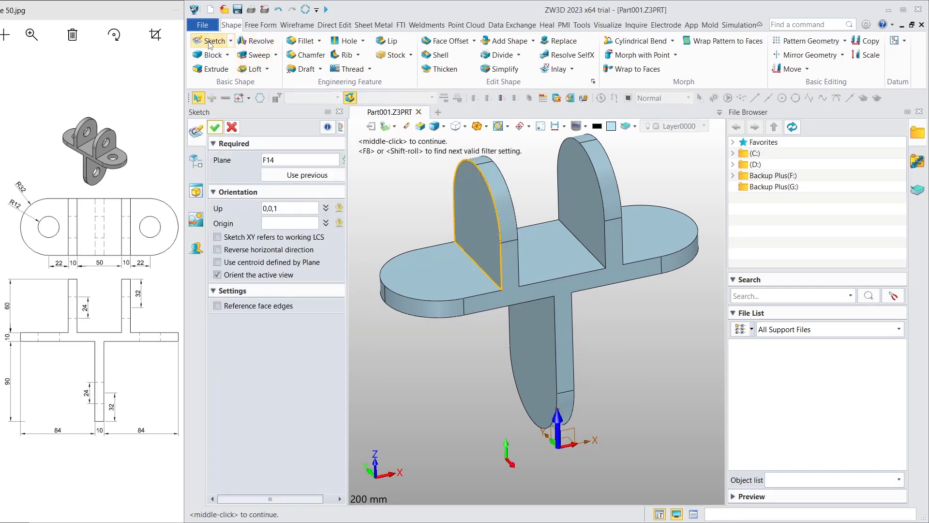
left_click(213, 127)
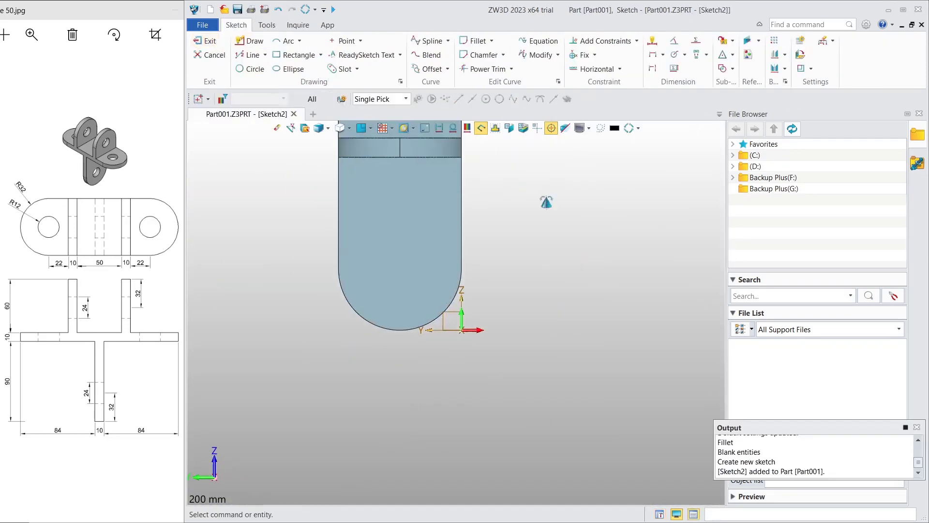
Draw R12 circles at the lug top and bottom tab arc centres, then exit the sketch.
left_click(250, 69)
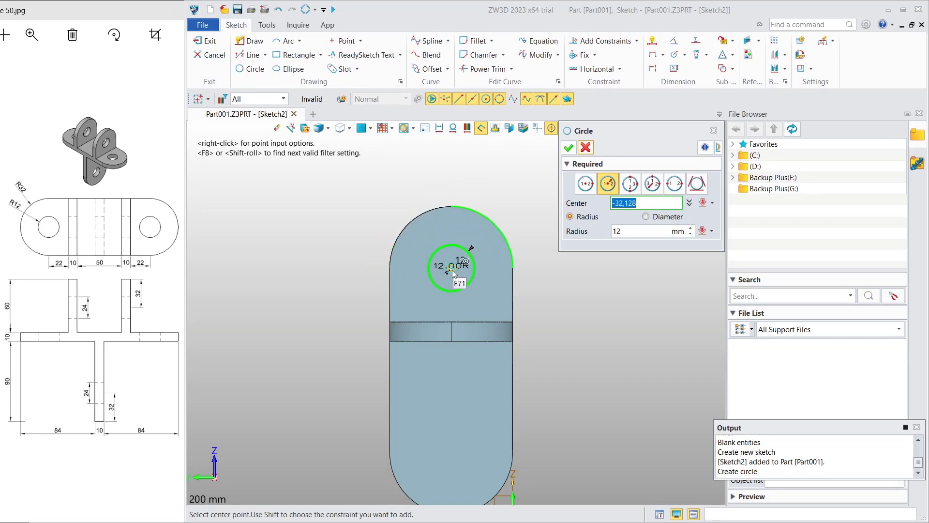
left_click(451, 269)
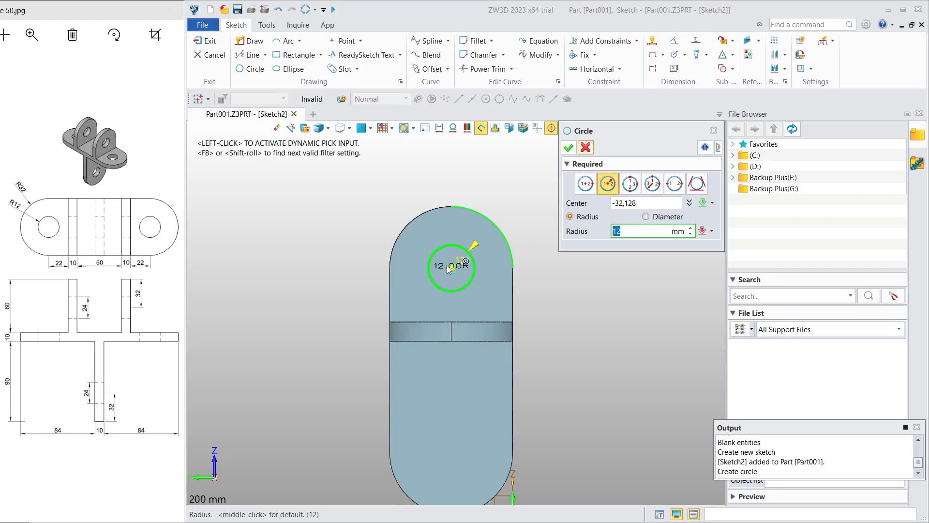
left_click(569, 147)
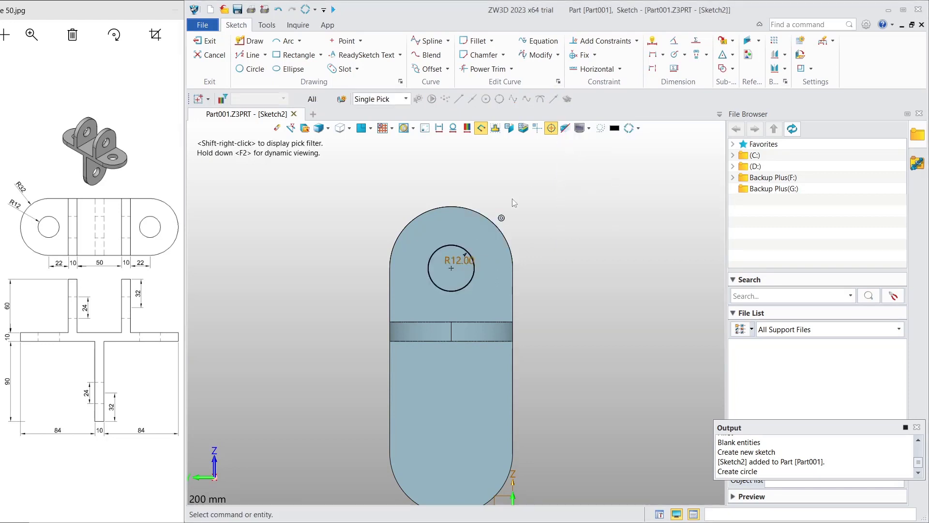
middle_click(588, 248)
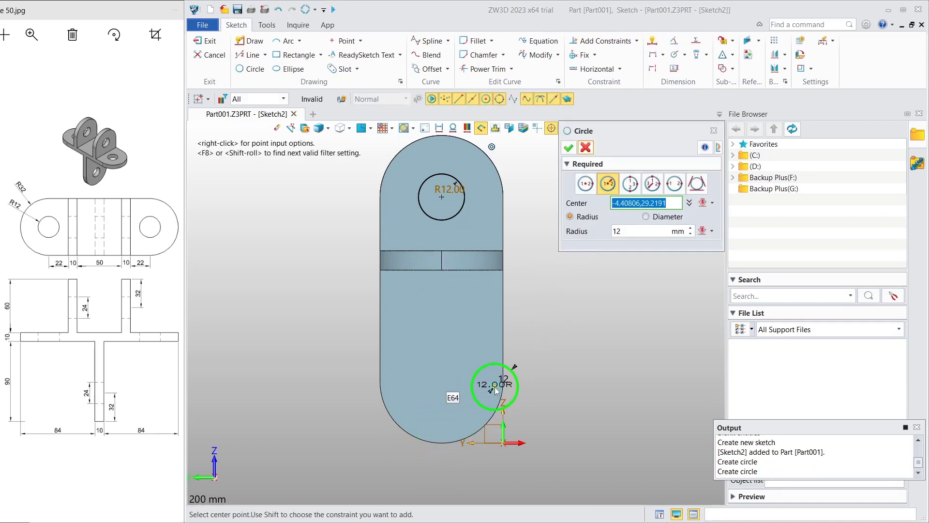
left_click(442, 382)
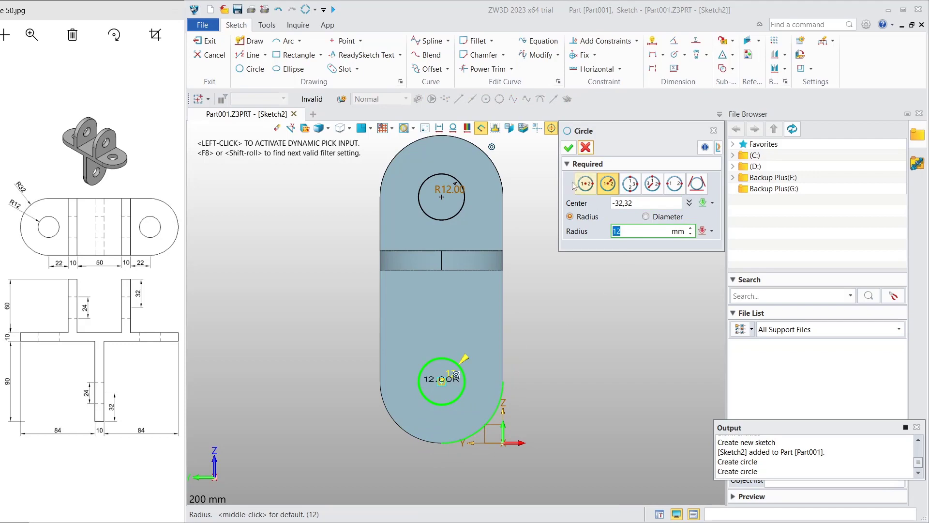
left_click(569, 147)
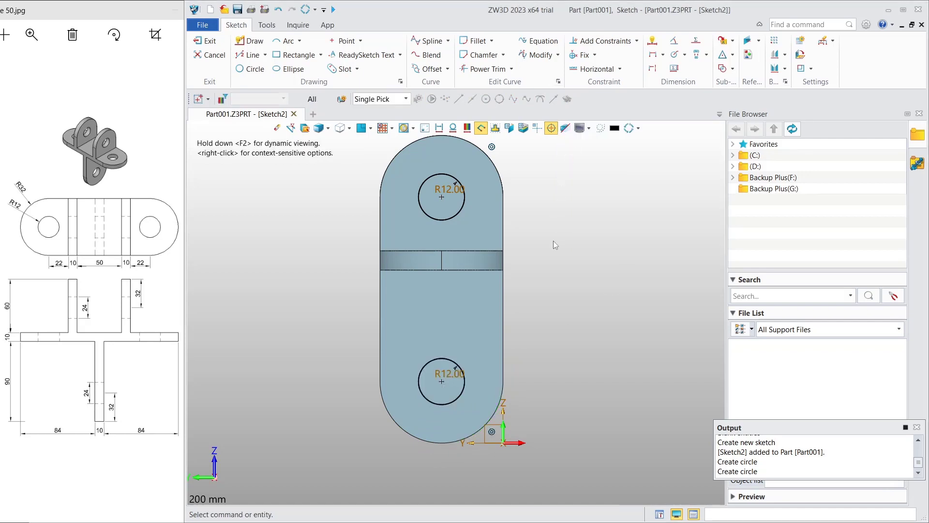
left_click(206, 41)
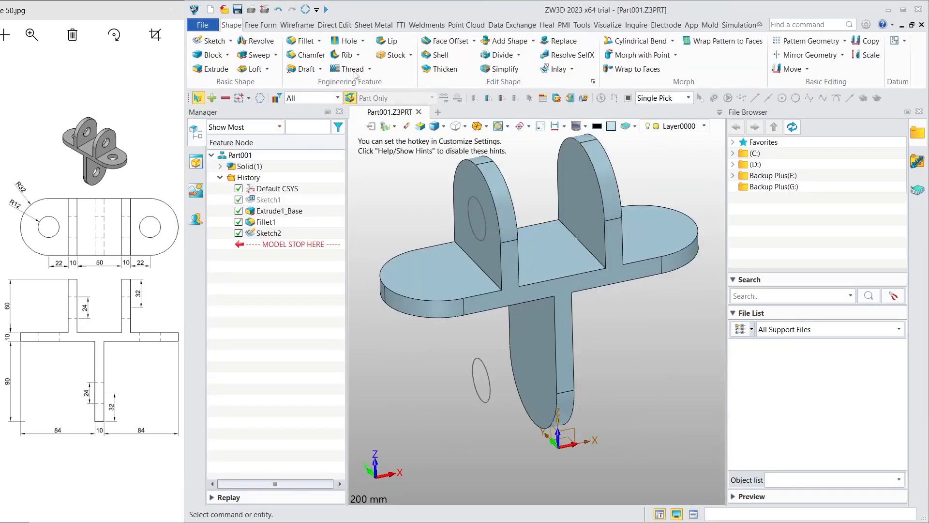
Extrude Sketch2's R12 circles 100.5 mm as a Remove cut through lugs and tab.
left_click(211, 69)
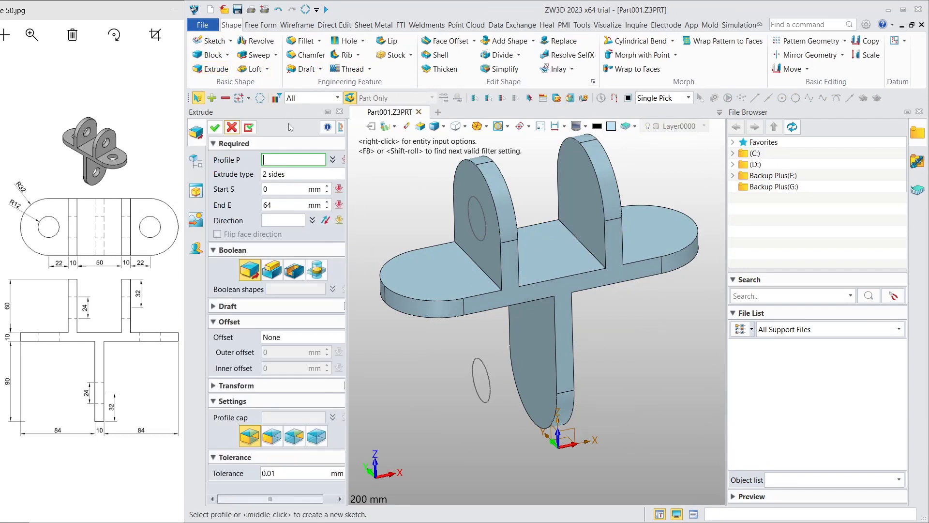
left_click(482, 244)
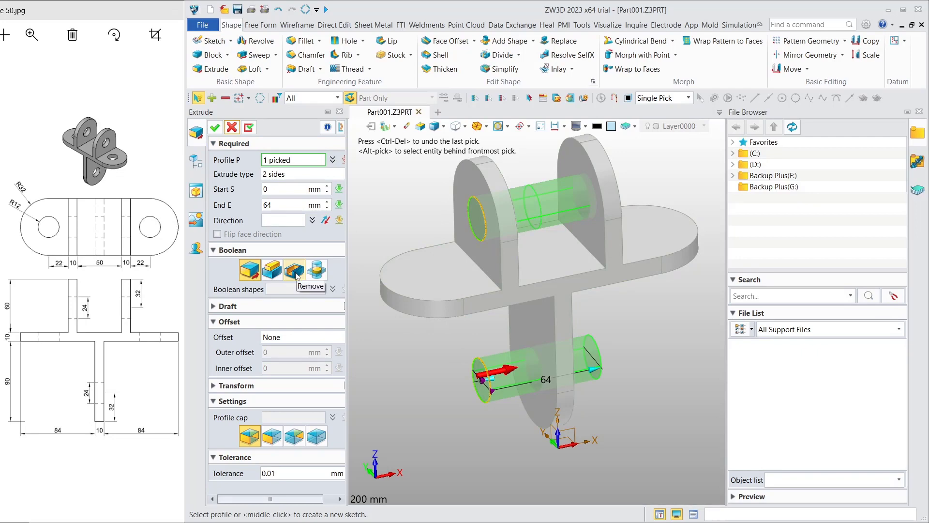
left_click(295, 271)
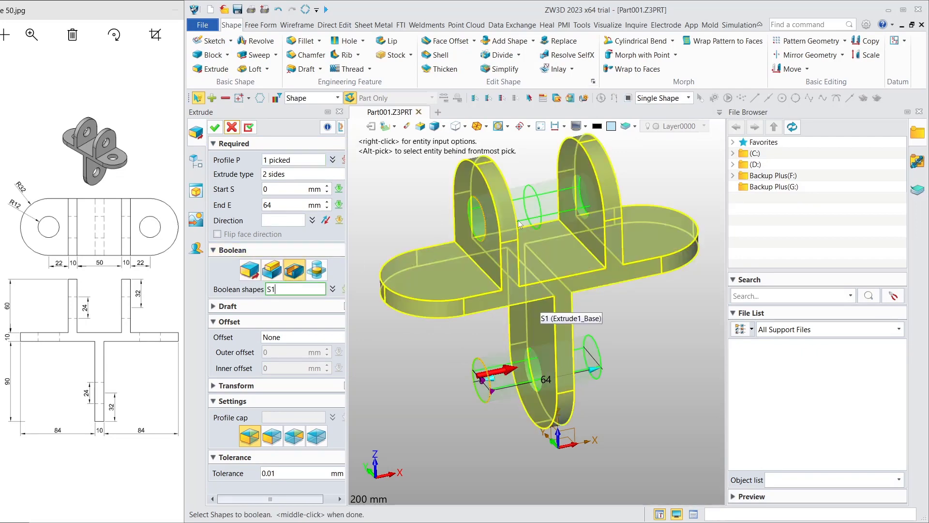
left_click(539, 403)
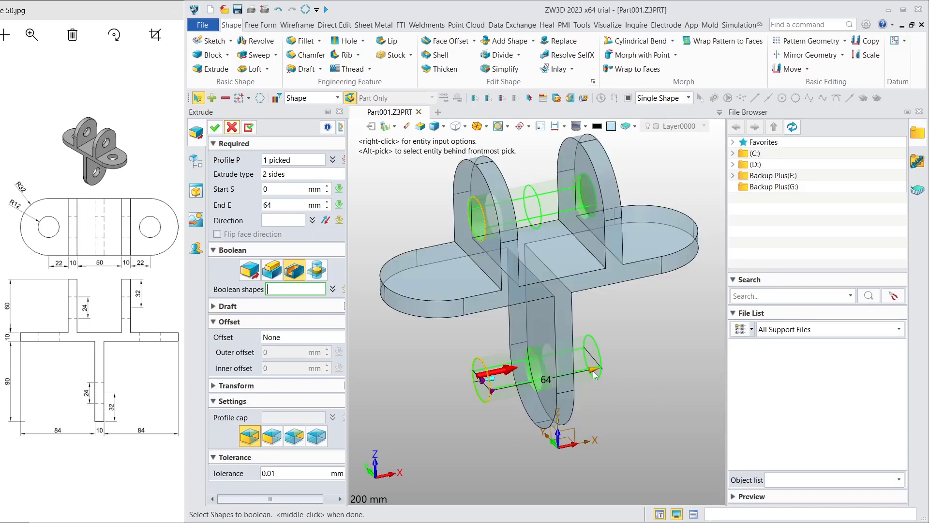
left_click_drag(595, 375, 643, 384)
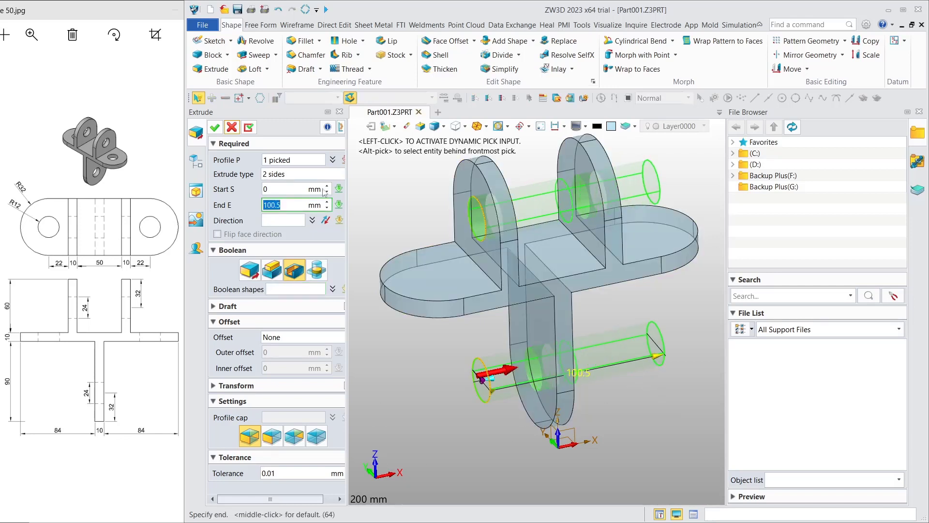
left_click(215, 128)
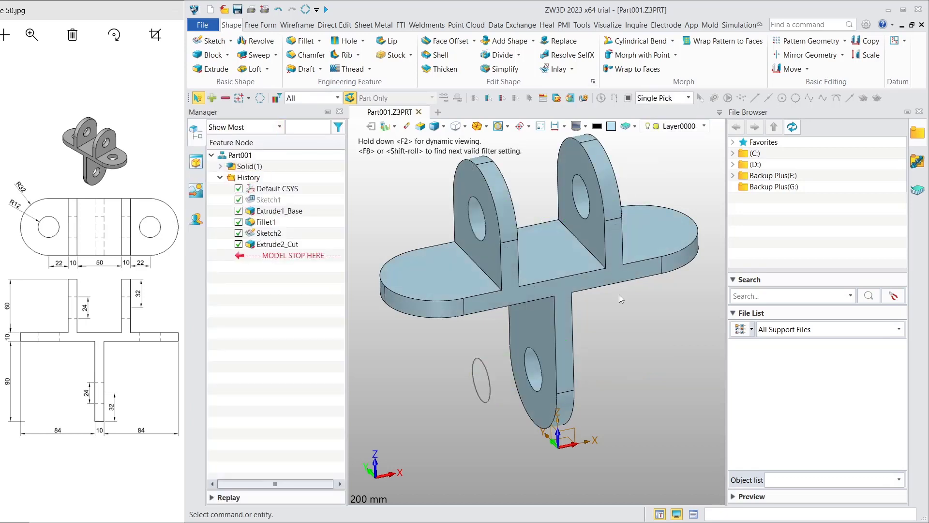
Start a new sketch on the top face of the base plate.
left_click(420, 277)
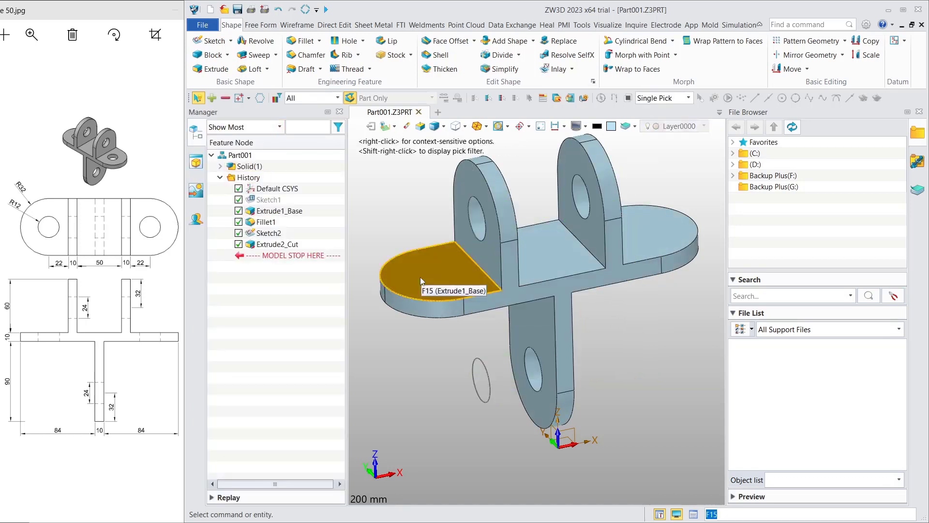
left_click(211, 41)
left_click(215, 127)
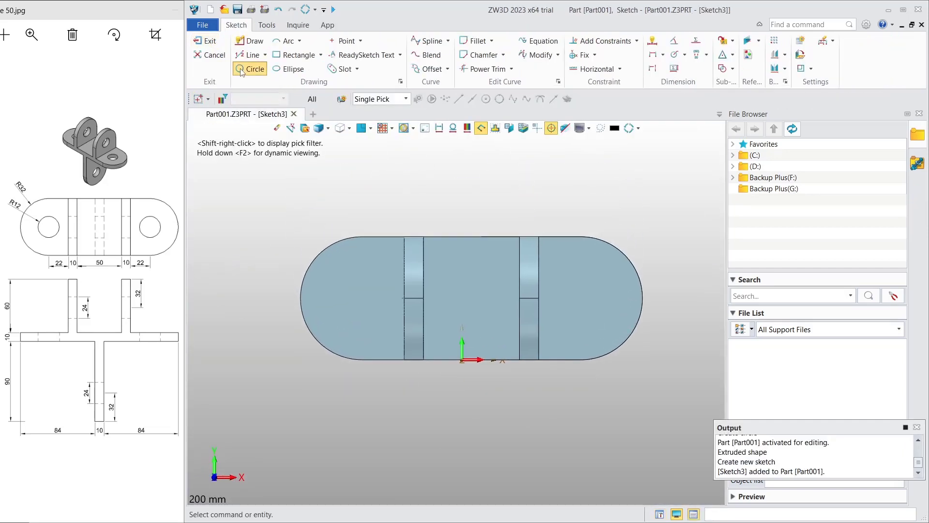
Draw R12 circles centred on both rounded base ends and exit the sketch.
left_click(250, 68)
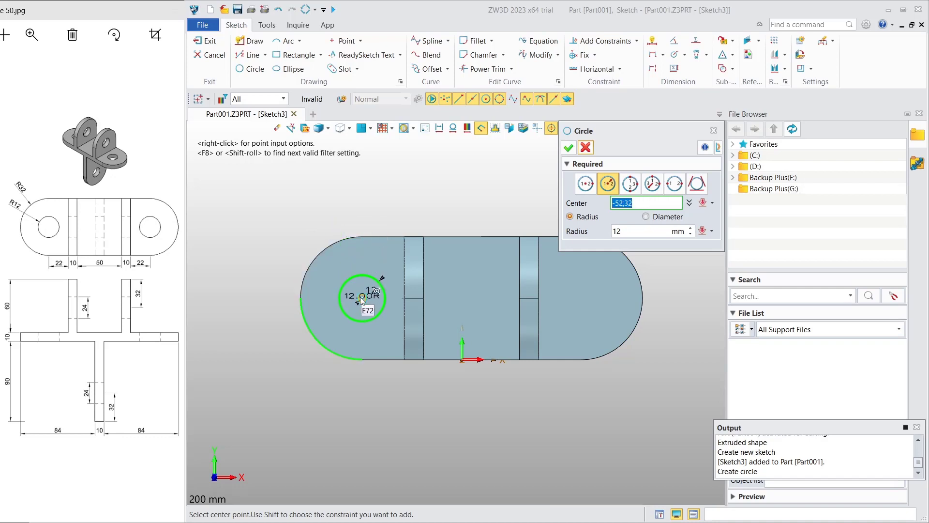
left_click(361, 300)
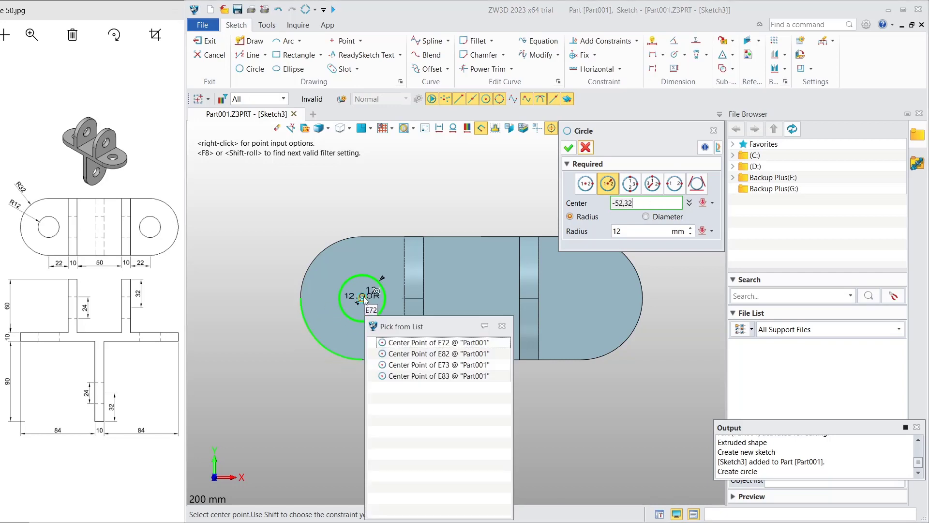
left_click(364, 297)
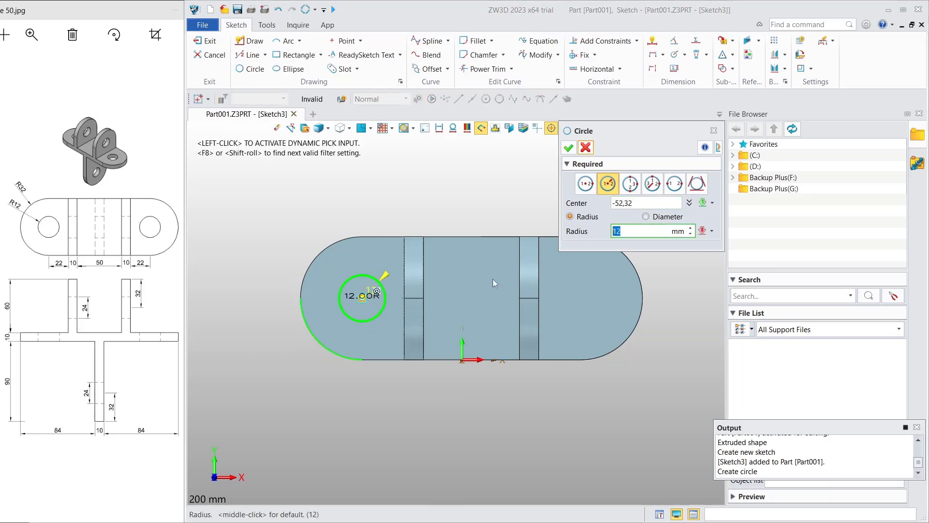
key("Return")
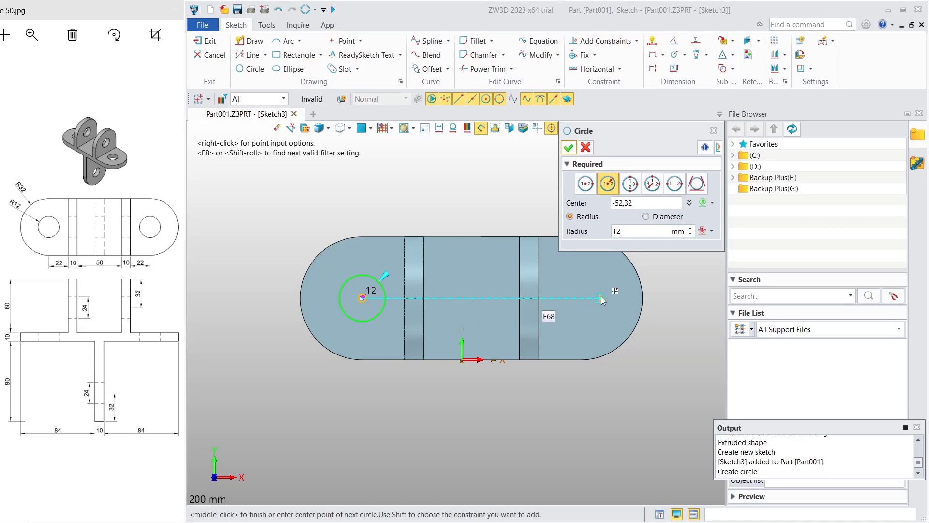
left_click(585, 300)
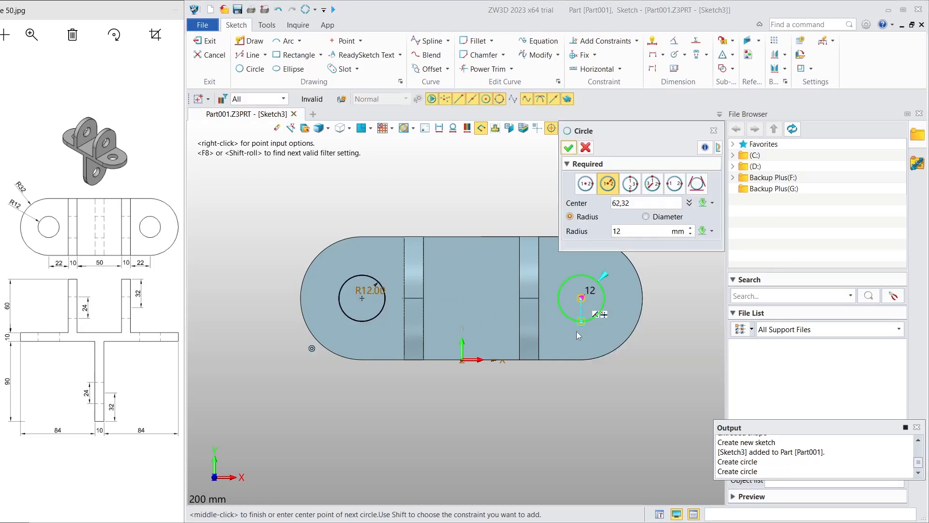
left_click(569, 147)
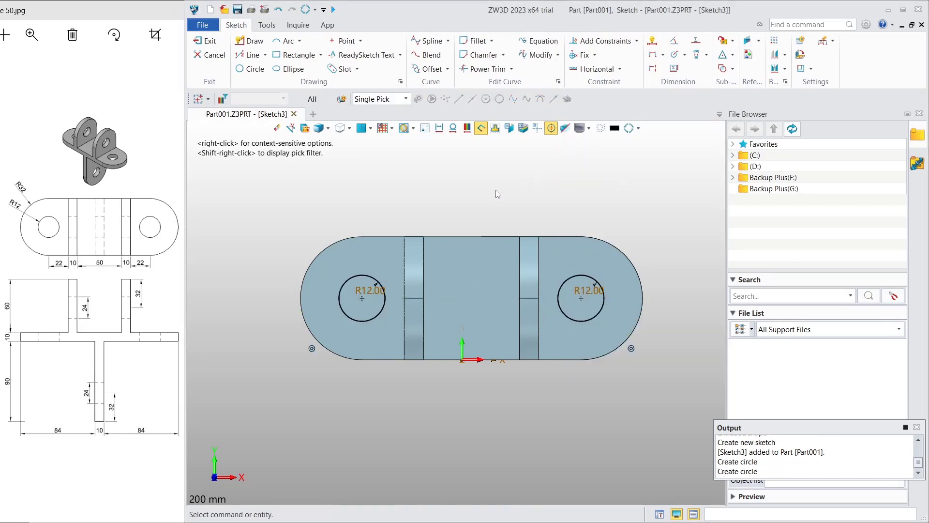
left_click(205, 41)
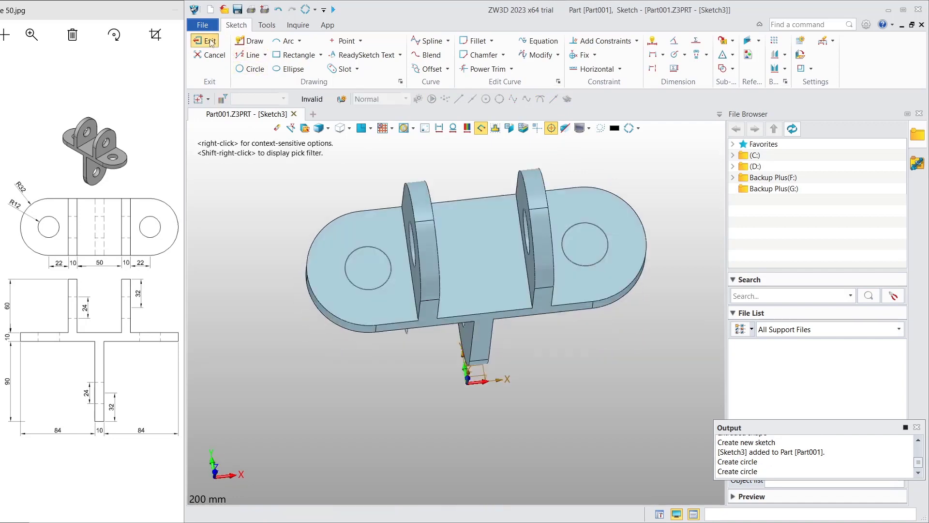
middle_click_drag(545, 186, 525, 203)
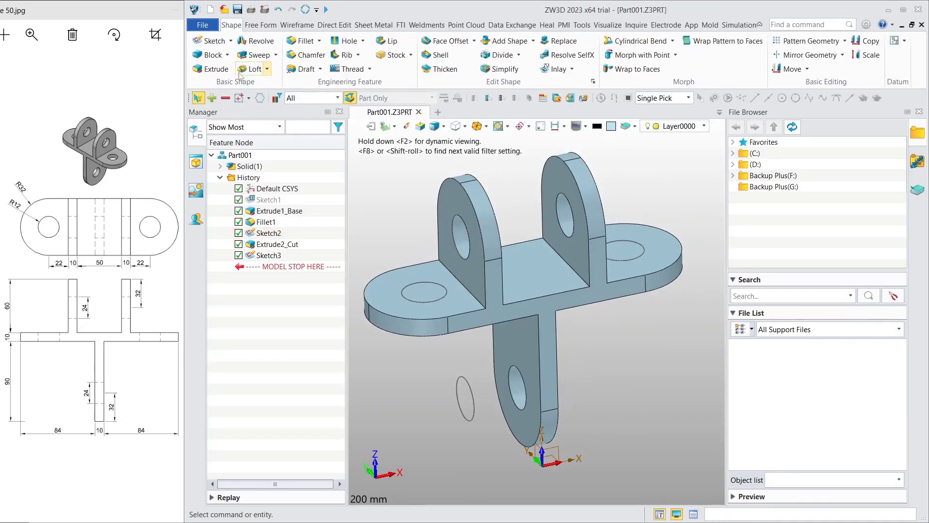
Extrude Sketch3's two R12 circles as a Remove cut through both base ends.
left_click(210, 69)
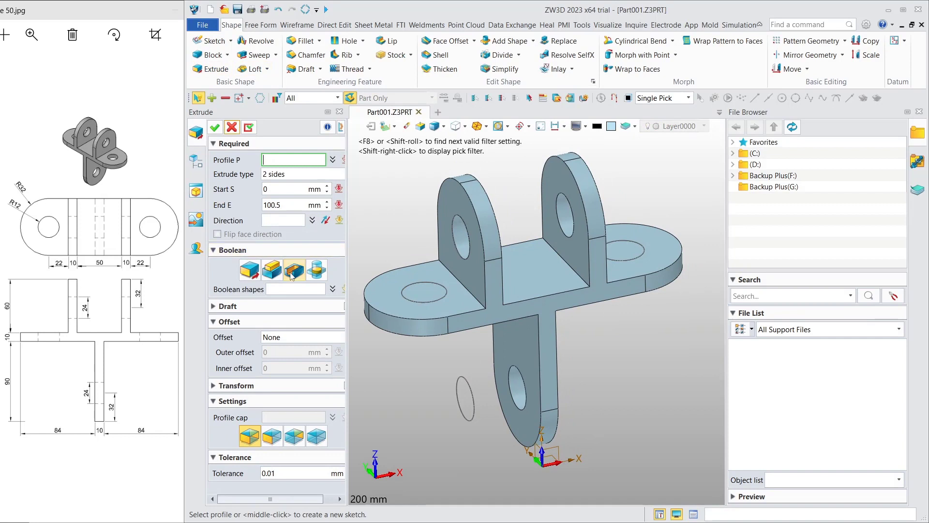
left_click(413, 293)
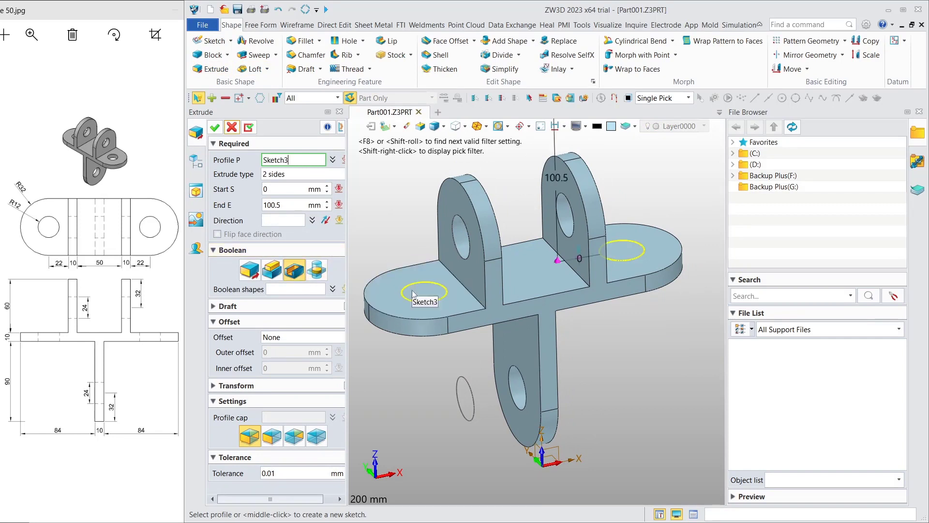
left_click(413, 290)
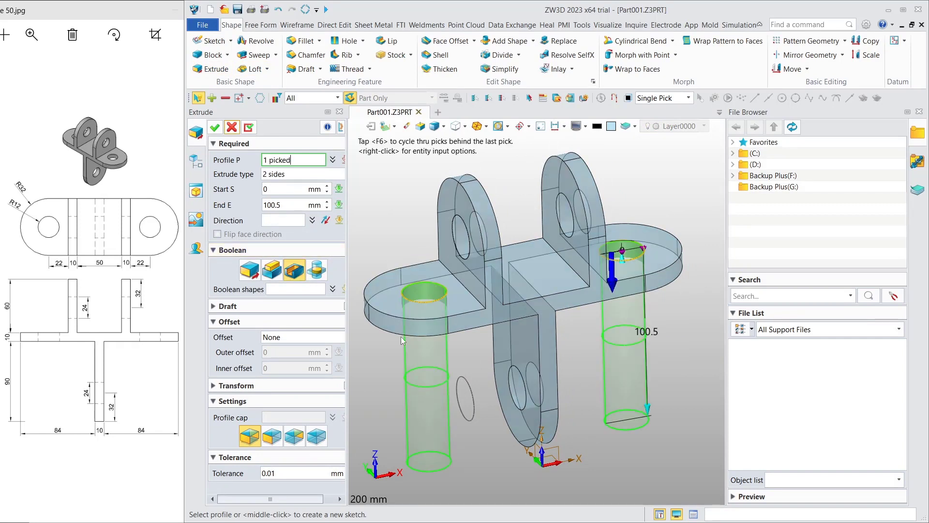
left_click(219, 128)
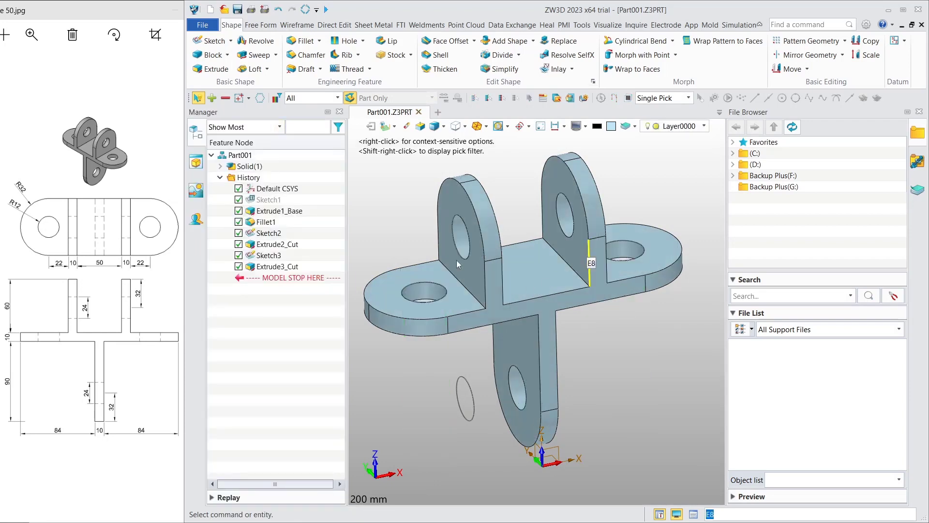
Blank Sketch2 and Sketch3 in the history tree.
right_click(268, 233)
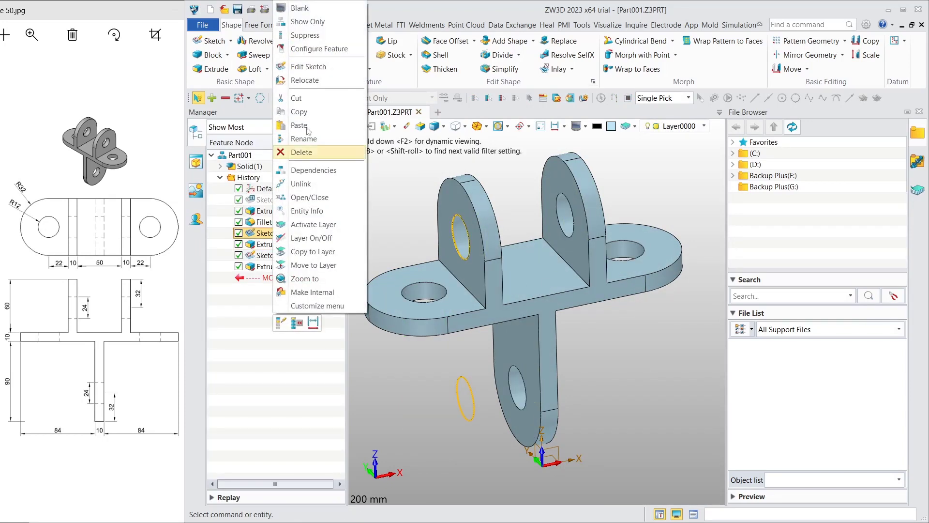
left_click(317, 9)
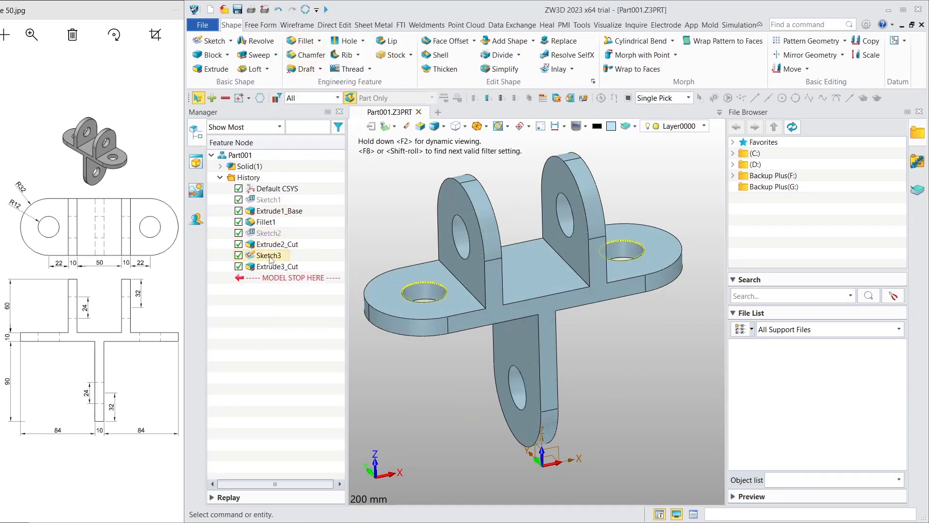
right_click(264, 255)
left_click(319, 9)
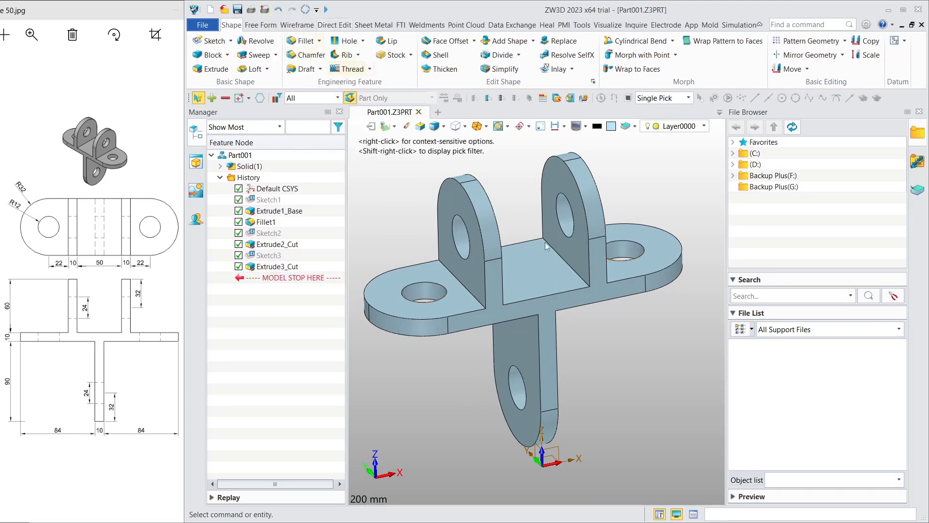
mouse_move(530, 215)
middle_mouse_down()
mouse_move(519, 257)
mouse_move(696, 191)
middle_mouse_up()
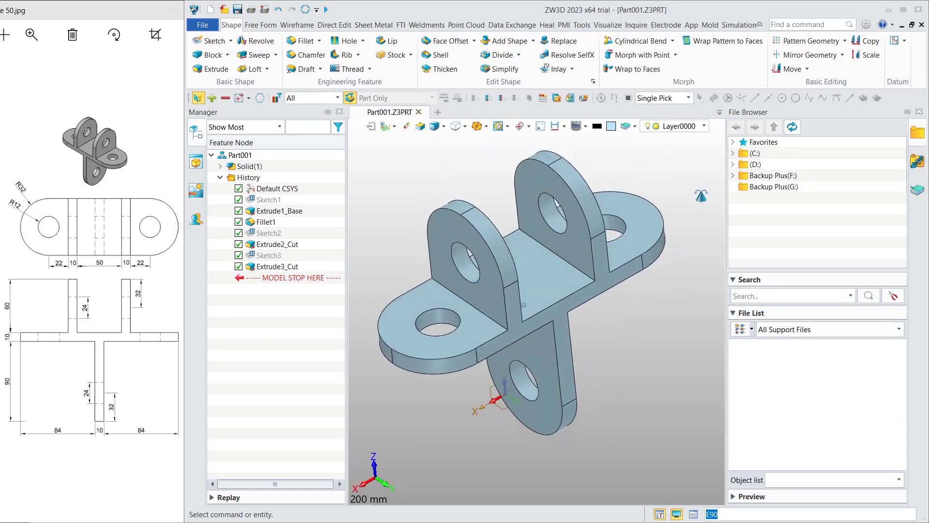
mouse_move(550, 208)
middle_mouse_down()
mouse_move(533, 174)
mouse_move(499, 180)
middle_mouse_up()
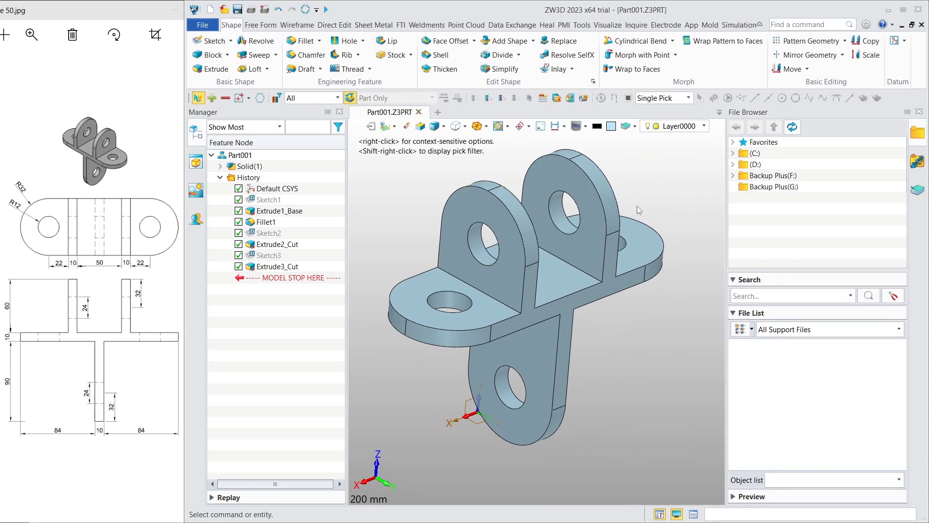
middle_click_drag(645, 188, 642, 185)
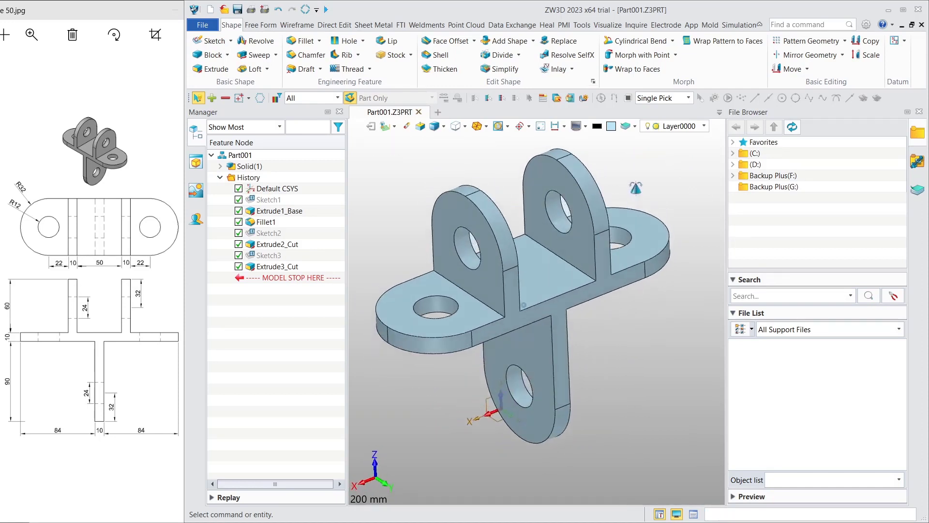